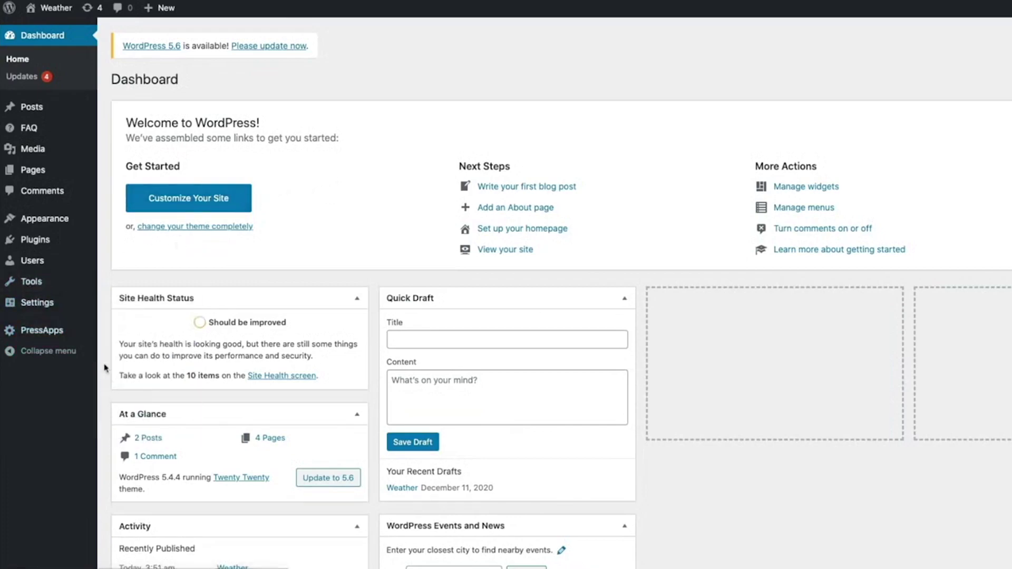
Switch Simple Weather's measuring units to Imperial (°F)
{"action": "mouse_move", "coordinate": [57, 315]}
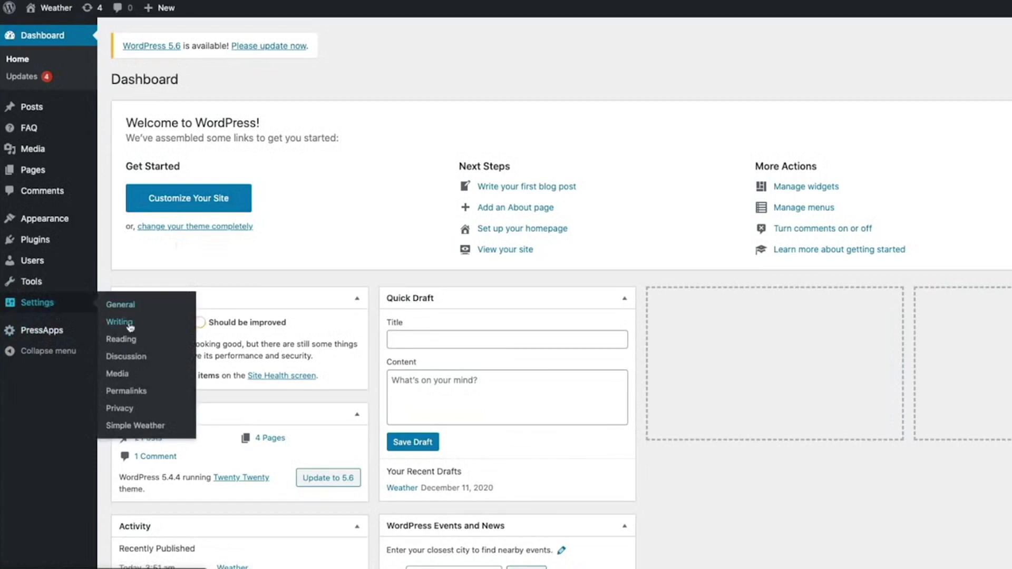
{"action": "left_click", "coordinate": [136, 425]}
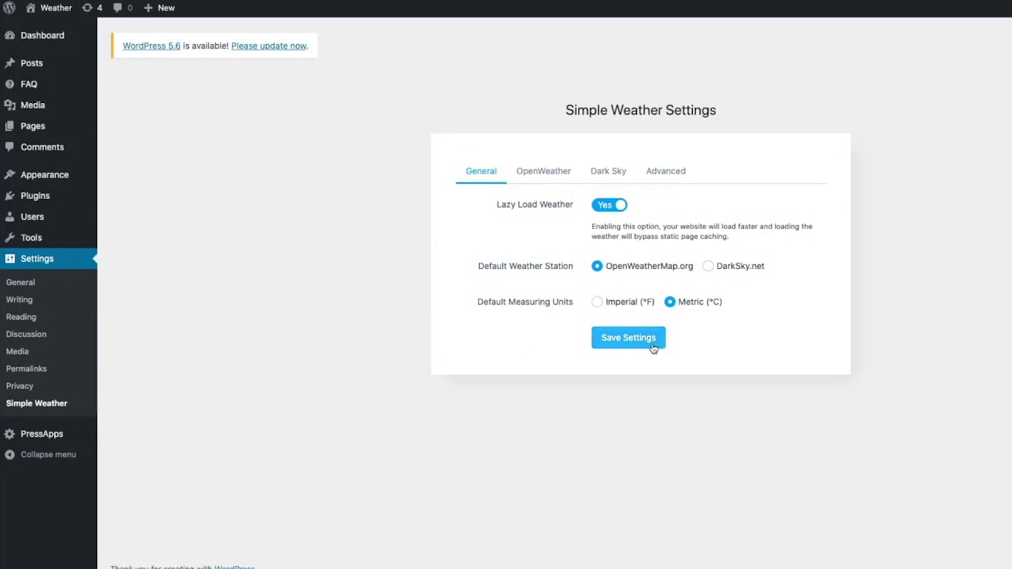
{"action": "left_click", "coordinate": [613, 308]}
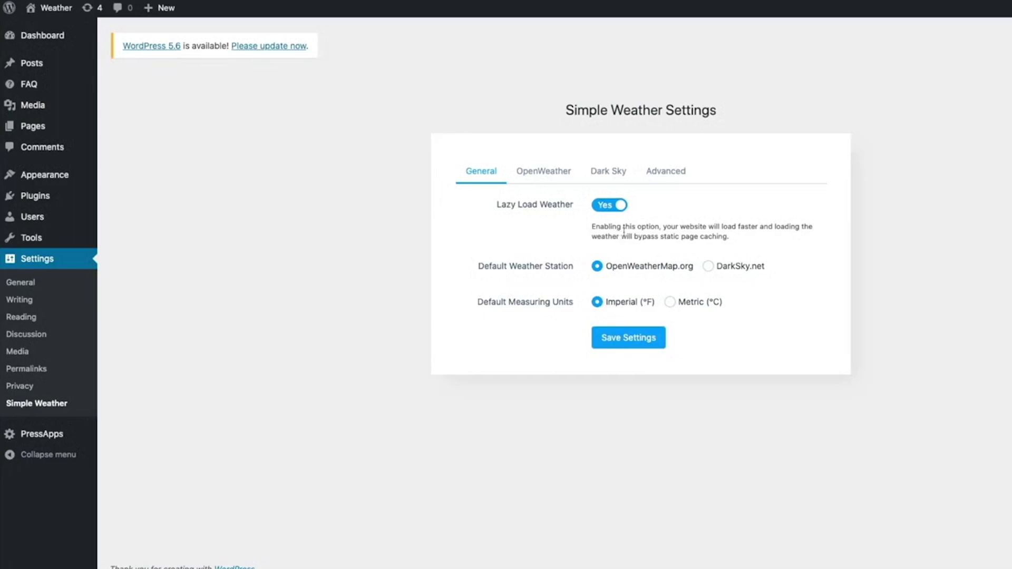
Raise the Advanced weather check interval to 10 minutes and save the settings
{"action": "left_click", "coordinate": [666, 173]}
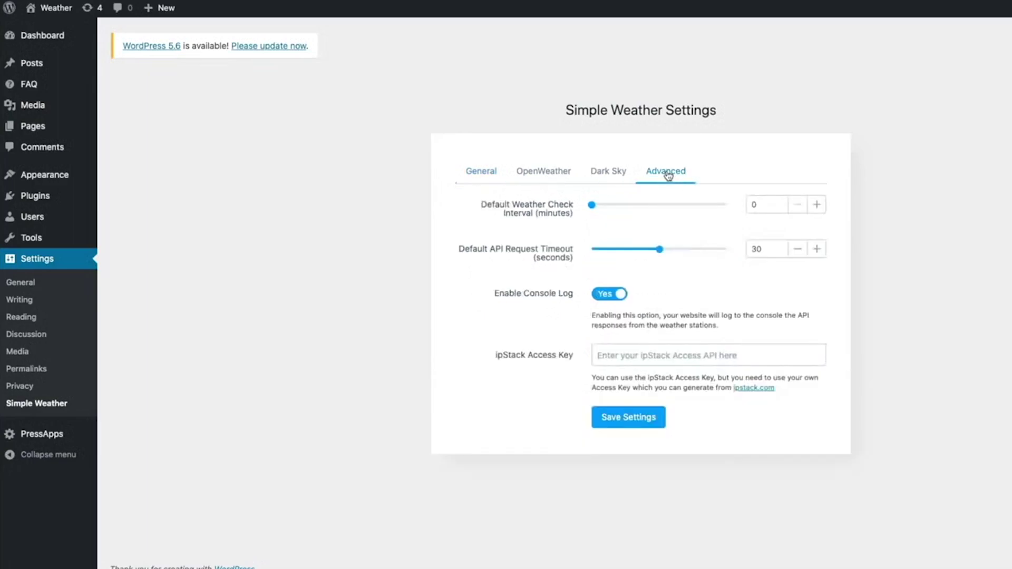
{"action": "mouse_move", "coordinate": [591, 205]}
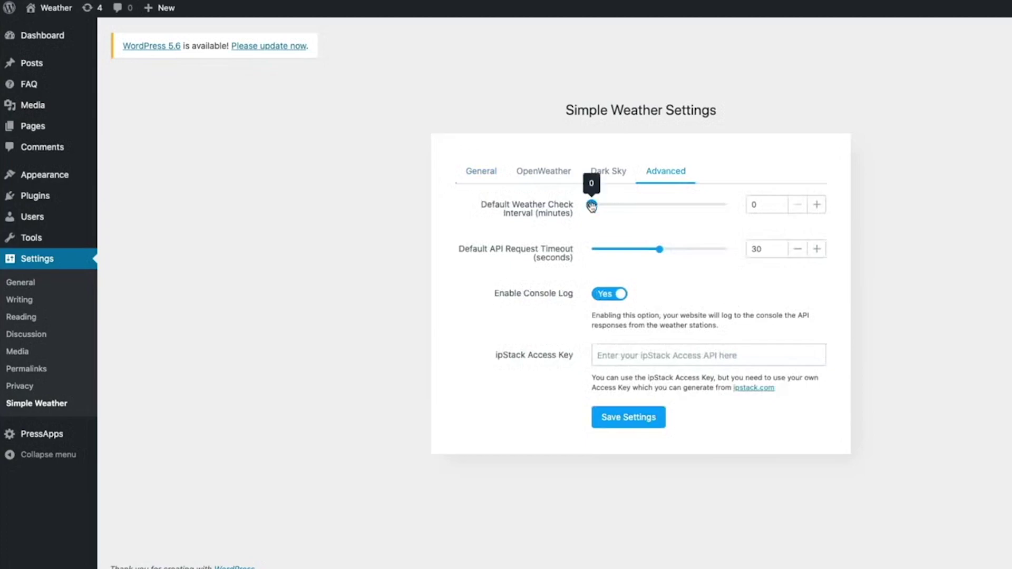
{"action": "left_click_drag", "start_coordinate": [591, 205], "coordinate": [603, 206]}
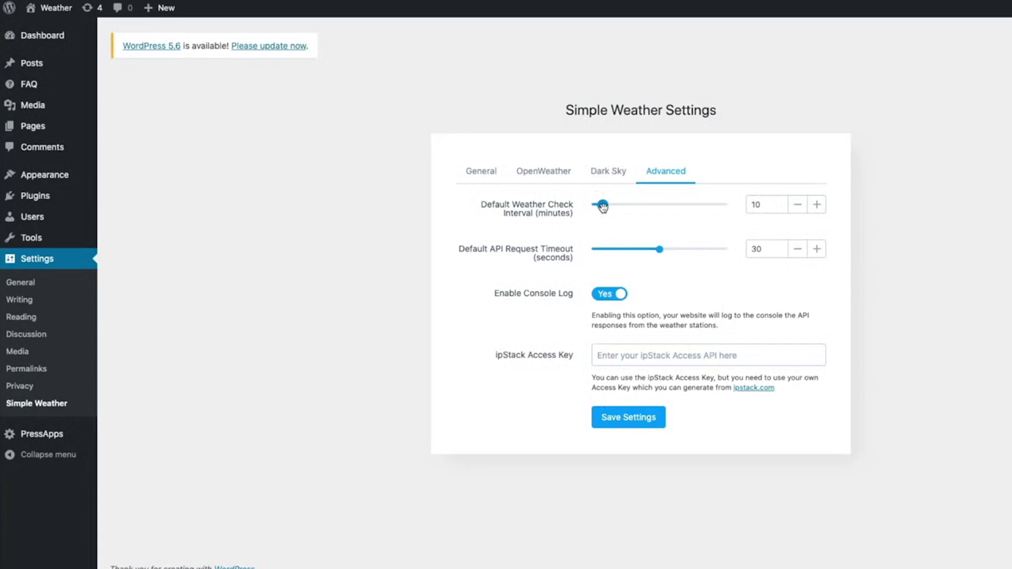
{"action": "left_click", "coordinate": [616, 418]}
Start a new post and title it 'Weather'
{"action": "mouse_move", "coordinate": [68, 65]}
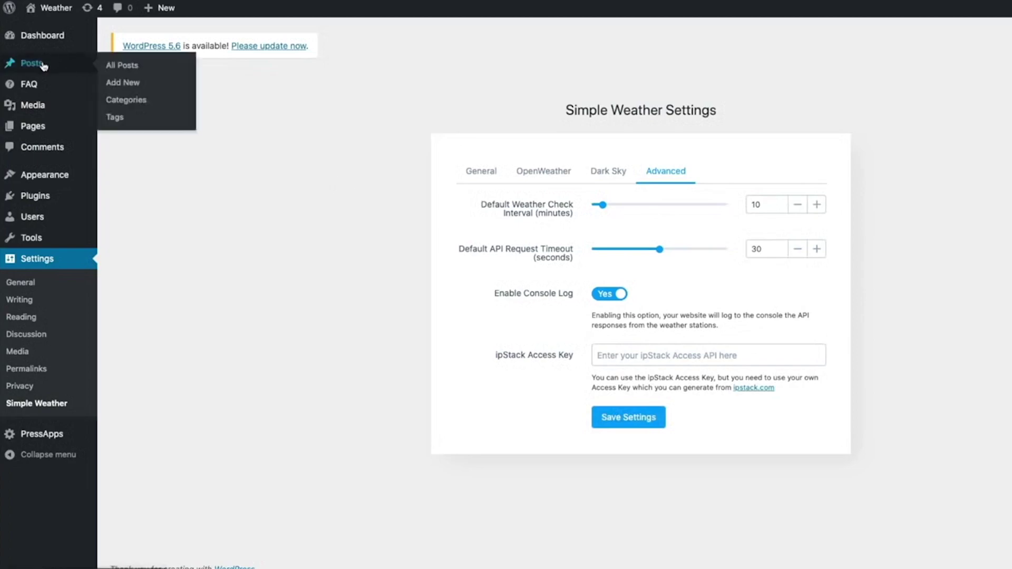
{"action": "left_click", "coordinate": [130, 87]}
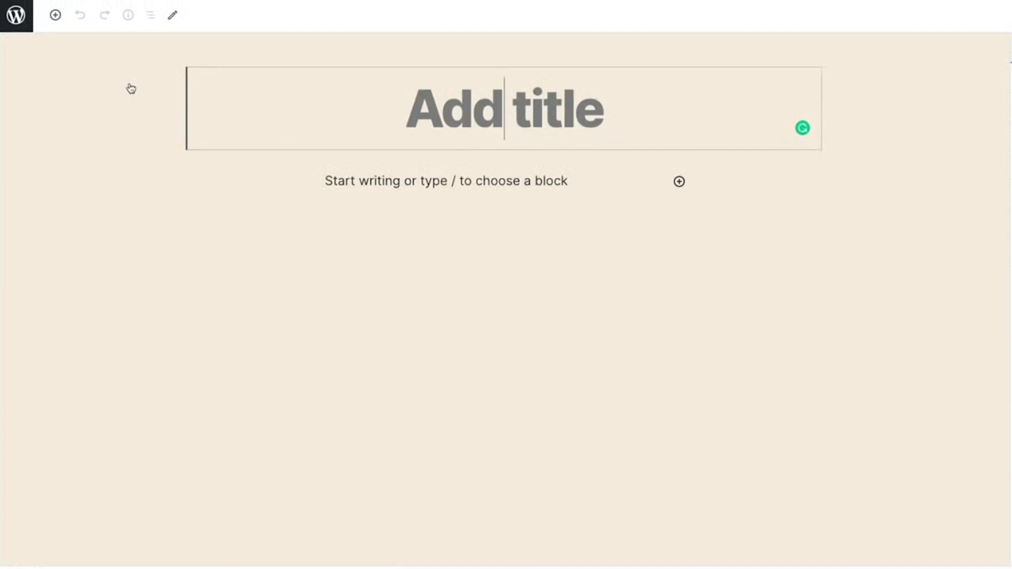
{"action": "type", "text": "Wea"}
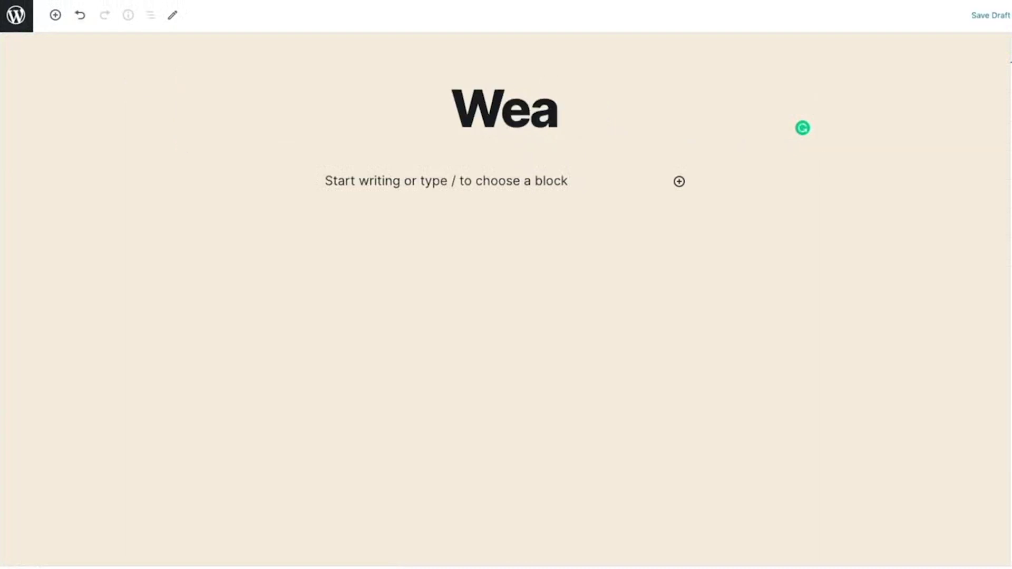
{"action": "type", "text": "ther"}
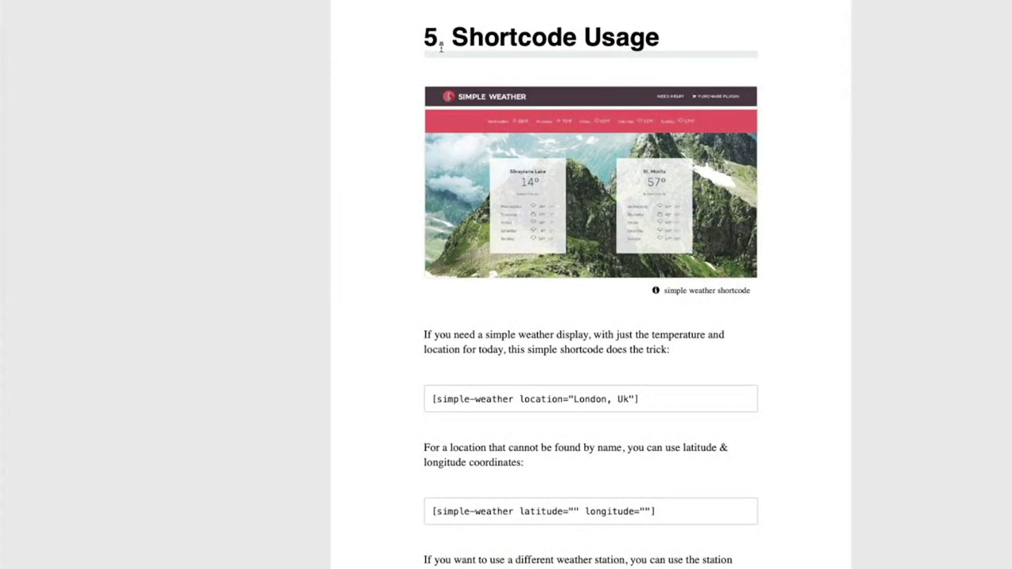
Copy the London, Uk shortcode example from Shortcode Usage and return to the post editor
{"action": "scroll", "coordinate": [441, 48], "scroll_direction": "down", "scroll_amount": 5}
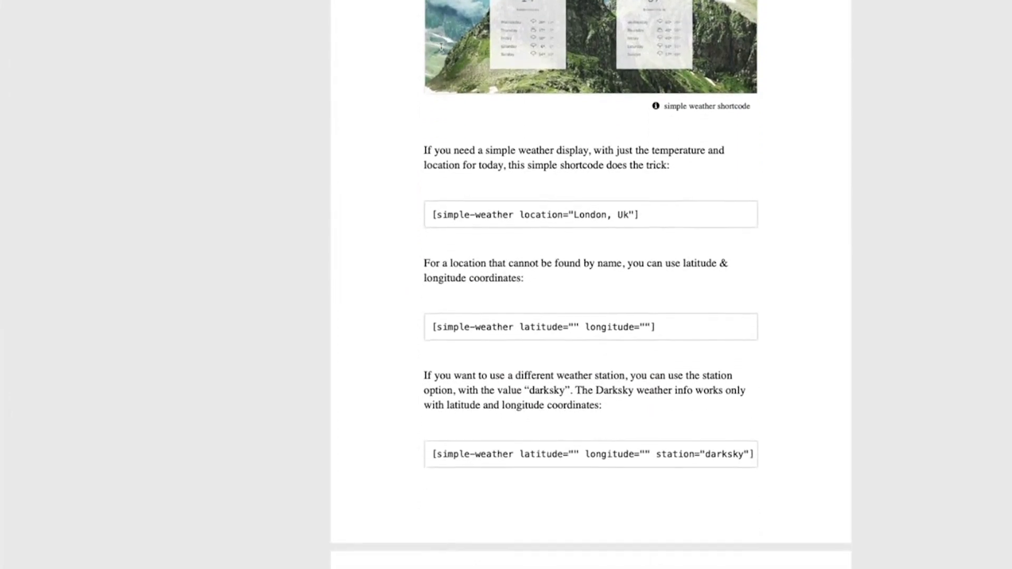
{"action": "scroll", "coordinate": [441, 47], "scroll_direction": "down", "scroll_amount": 2}
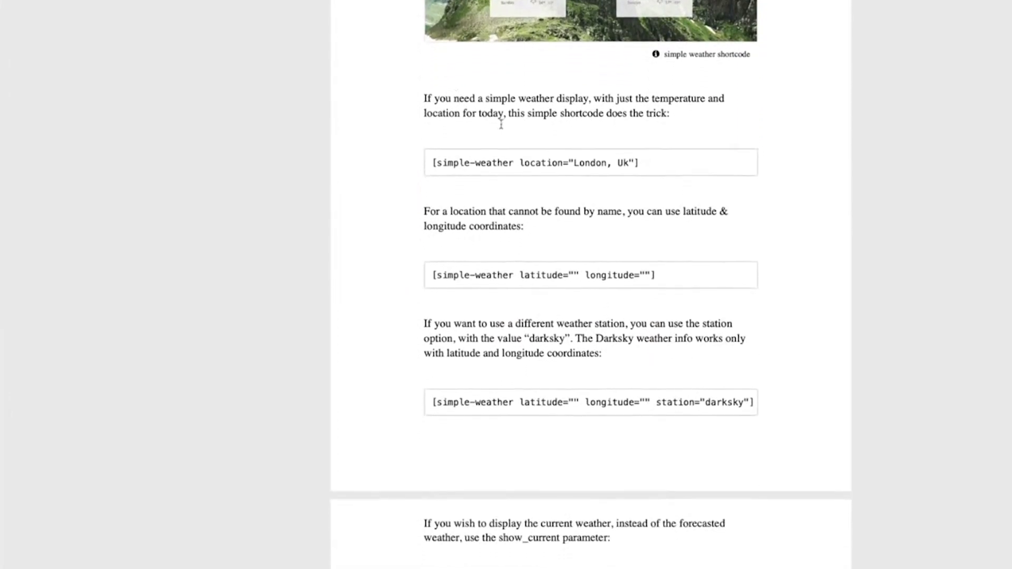
{"action": "triple_click", "coordinate": [507, 164]}
{"action": "key", "text": "ctrl+c"}
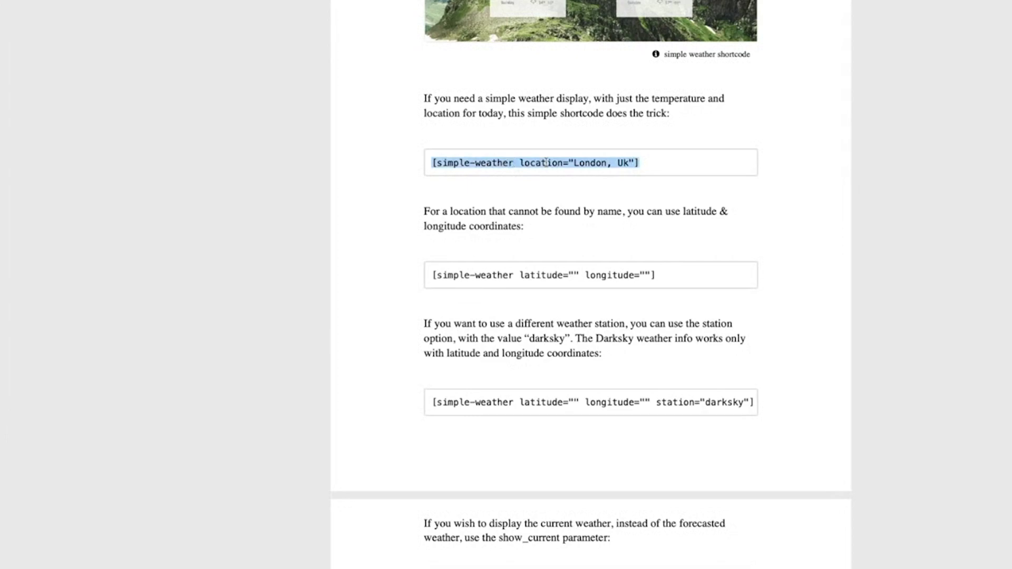
{"action": "key", "text": "super+Tab"}
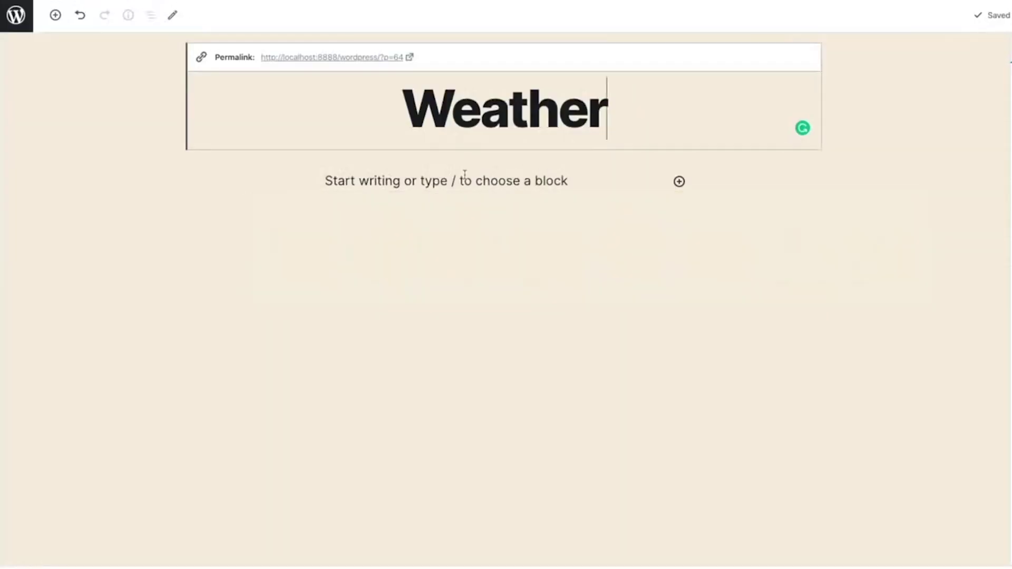
Add a Shortcode block to the post body holding the London, Uk simple-weather shortcode
{"action": "left_click", "coordinate": [453, 184]}
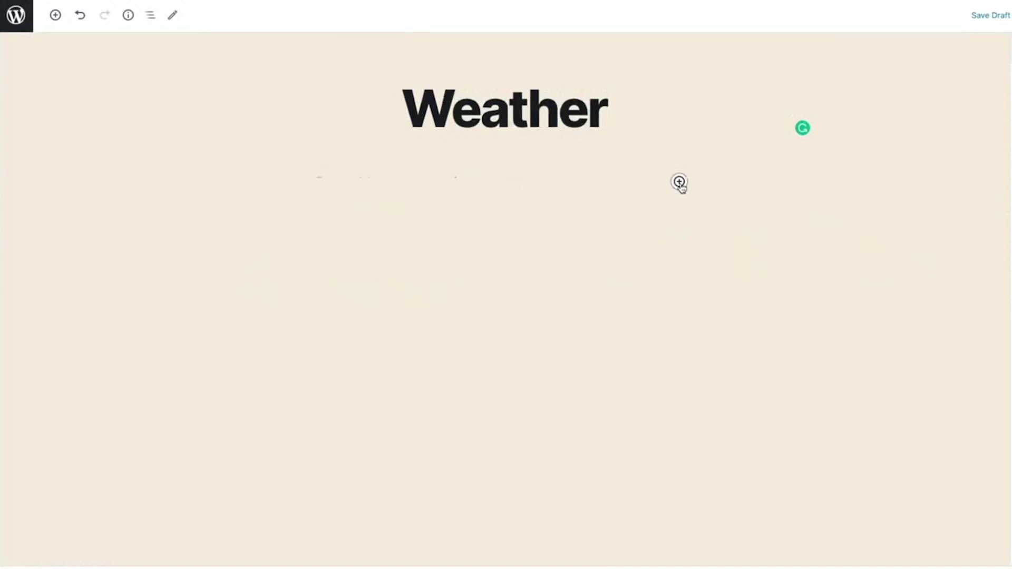
{"action": "left_click", "coordinate": [679, 182]}
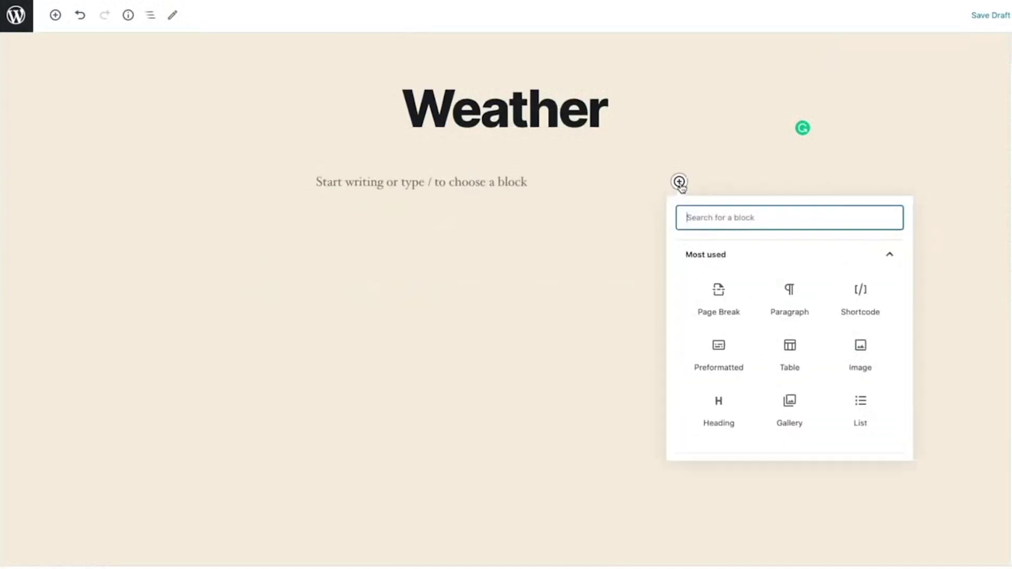
{"action": "left_click", "coordinate": [855, 306]}
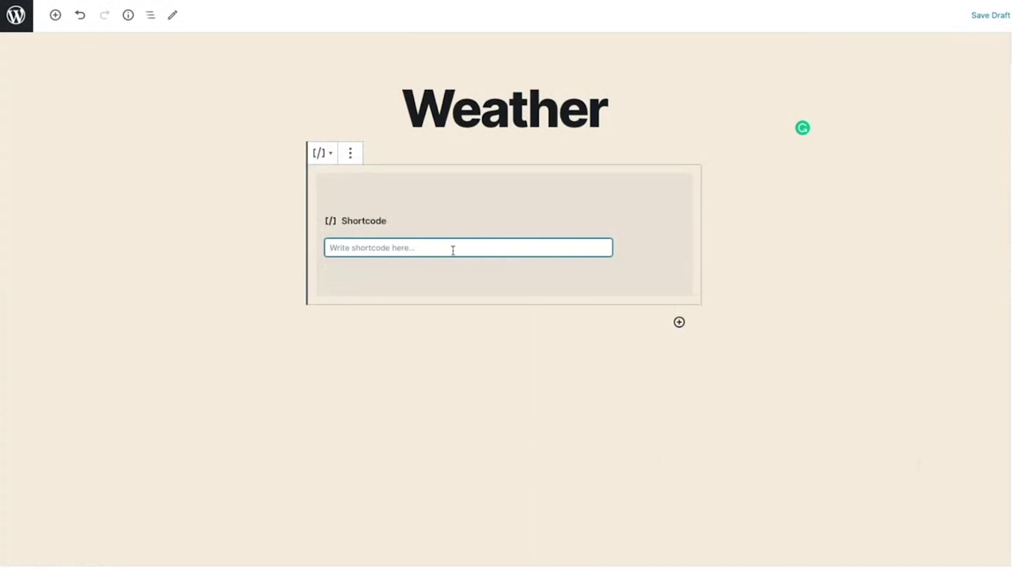
{"action": "key", "text": "ctrl+v"}
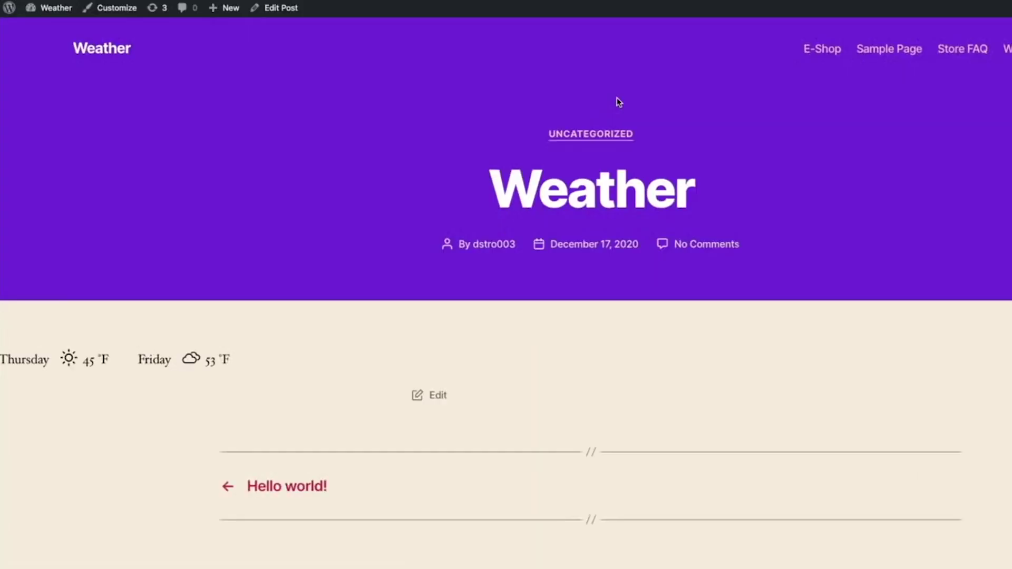
{"action": "scroll", "coordinate": [614, 100], "scroll_direction": "down", "scroll_amount": 3}
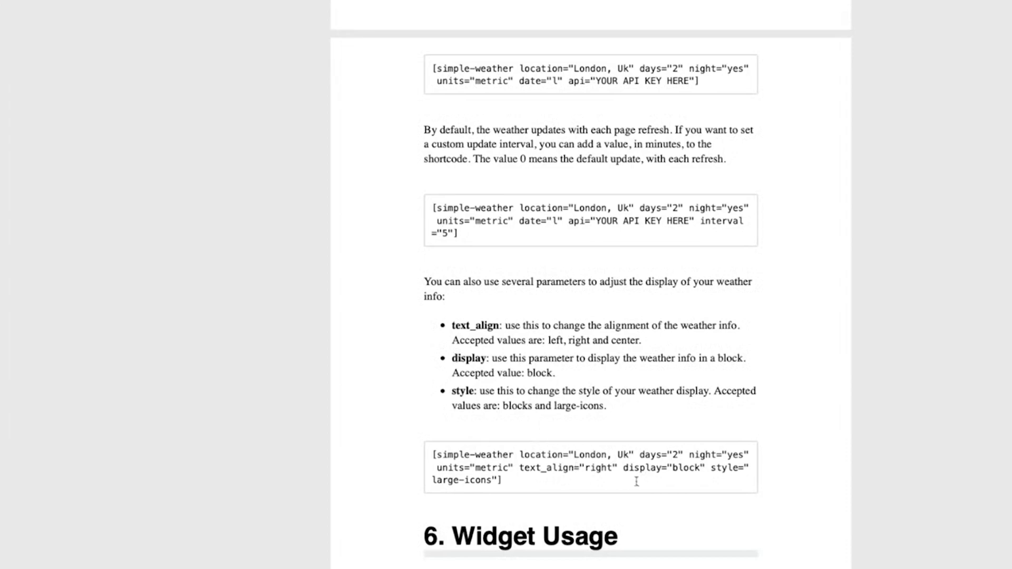
Select the display="block" parameter in the docs and go back to the editor
{"action": "left_click_drag", "start_coordinate": [622, 469], "coordinate": [703, 472]}
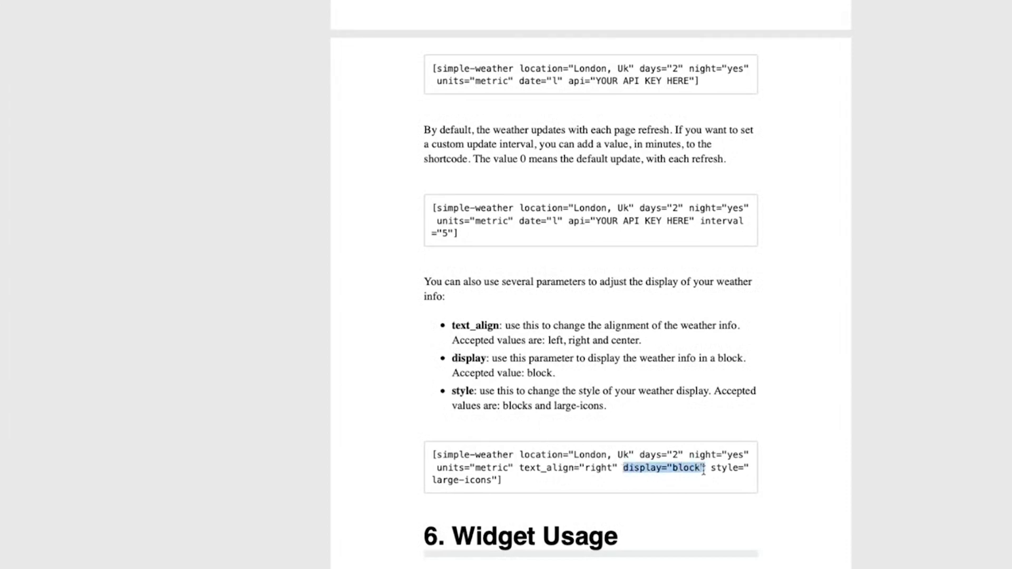
{"action": "key", "text": "super+Tab"}
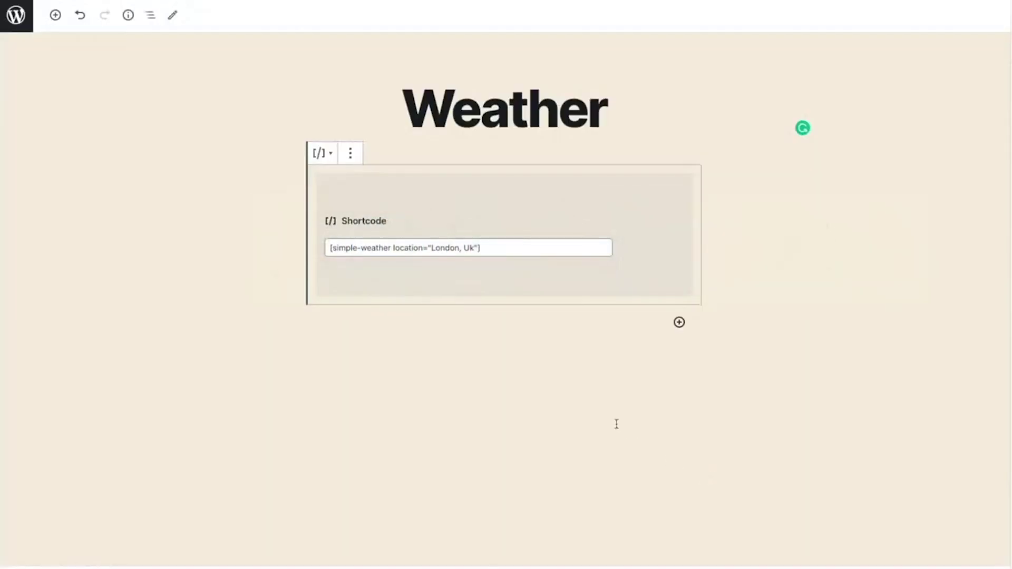
Append display="block" to the weather shortcode and save the post
{"action": "left_click", "coordinate": [485, 247]}
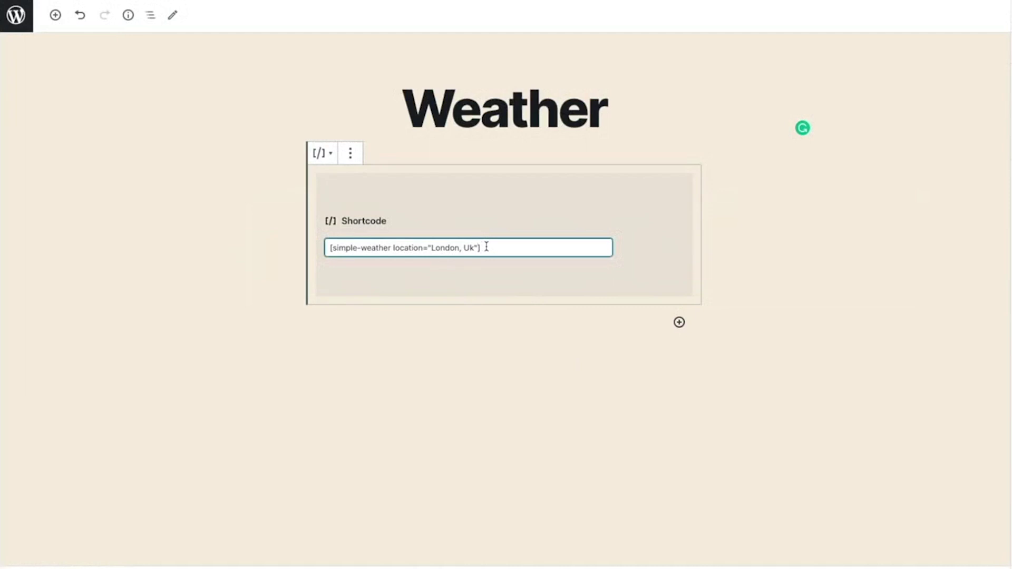
{"action": "type", "text": "display=\"block\""}
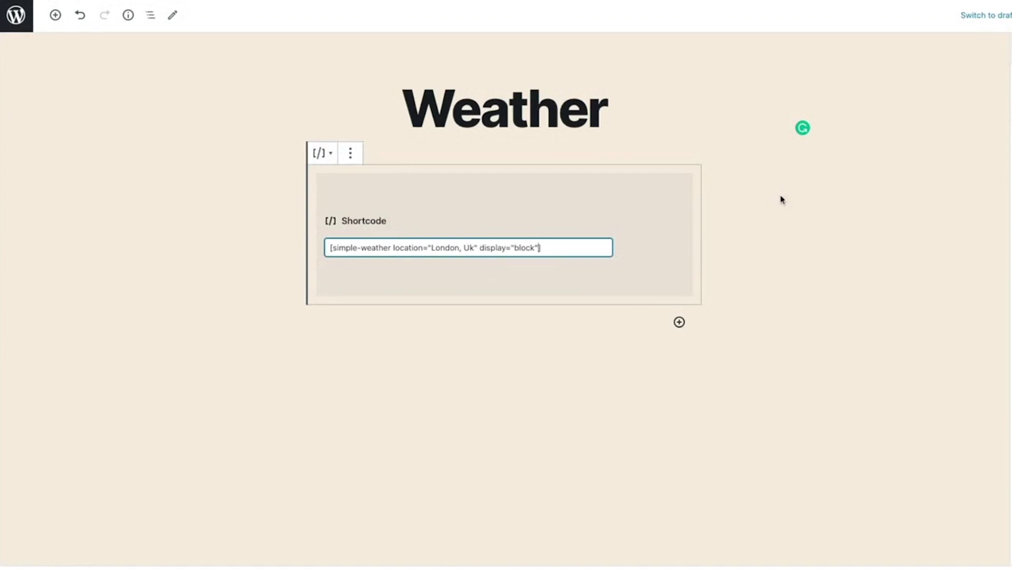
{"action": "key", "text": "ctrl+s"}
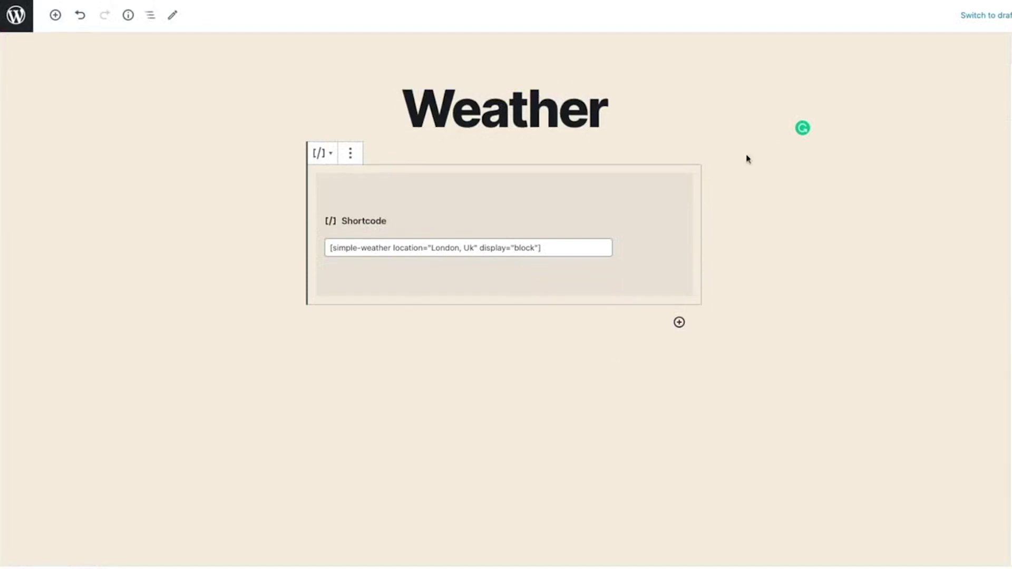
Add days="4" to the shortcode and check Thursday's °F reading on the live post
{"action": "left_click", "coordinate": [564, 240]}
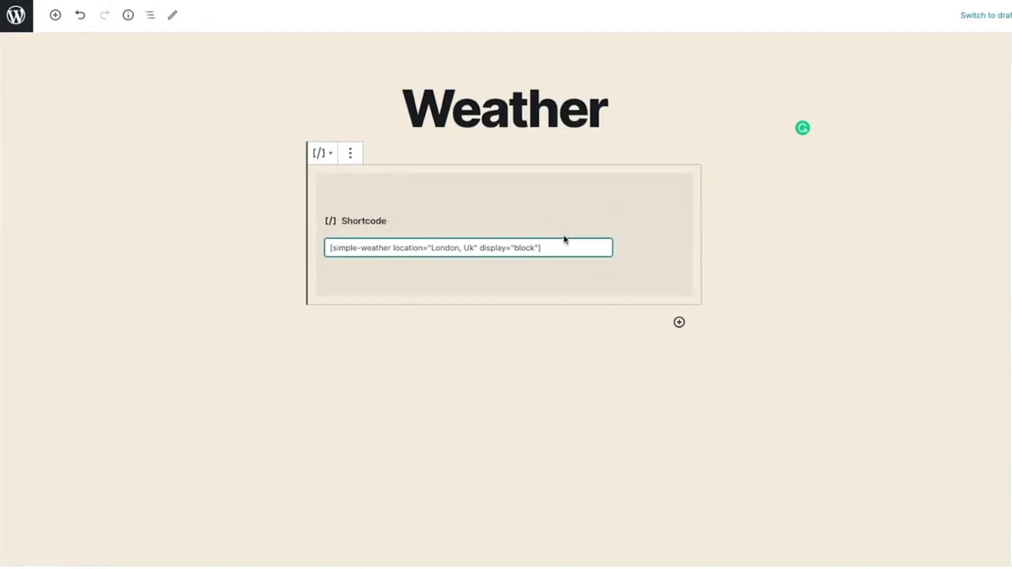
{"action": "key", "text": "BackSpace"}
{"action": "type", "text": "da"}
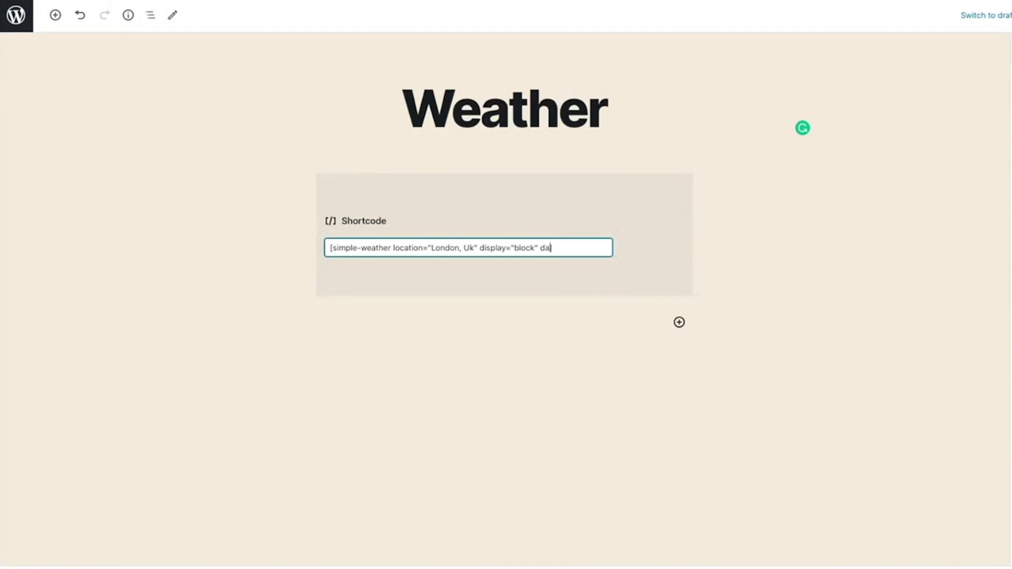
{"action": "type", "text": "ys=\"4\""}
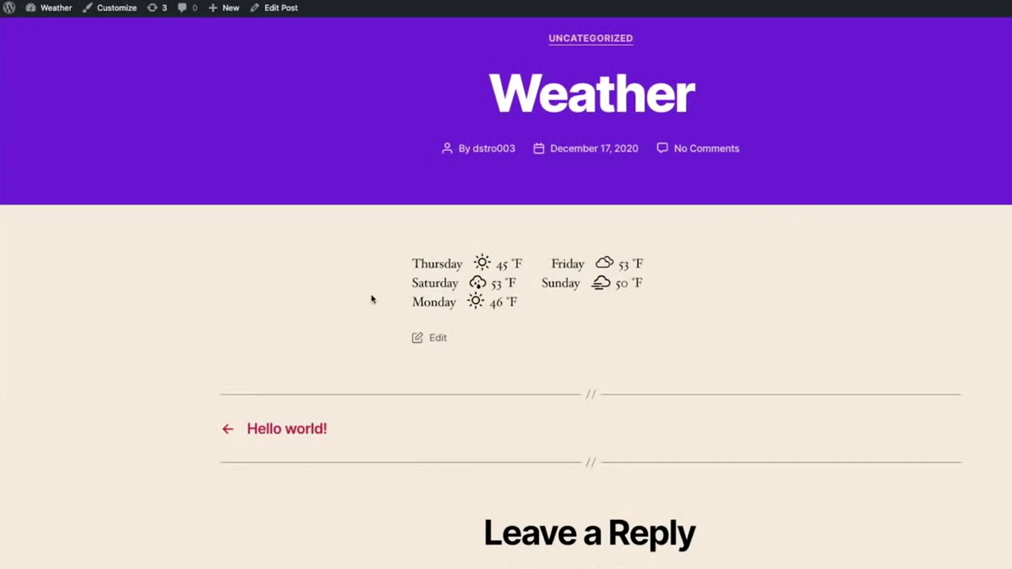
{"action": "left_click_drag", "start_coordinate": [412, 266], "coordinate": [526, 266]}
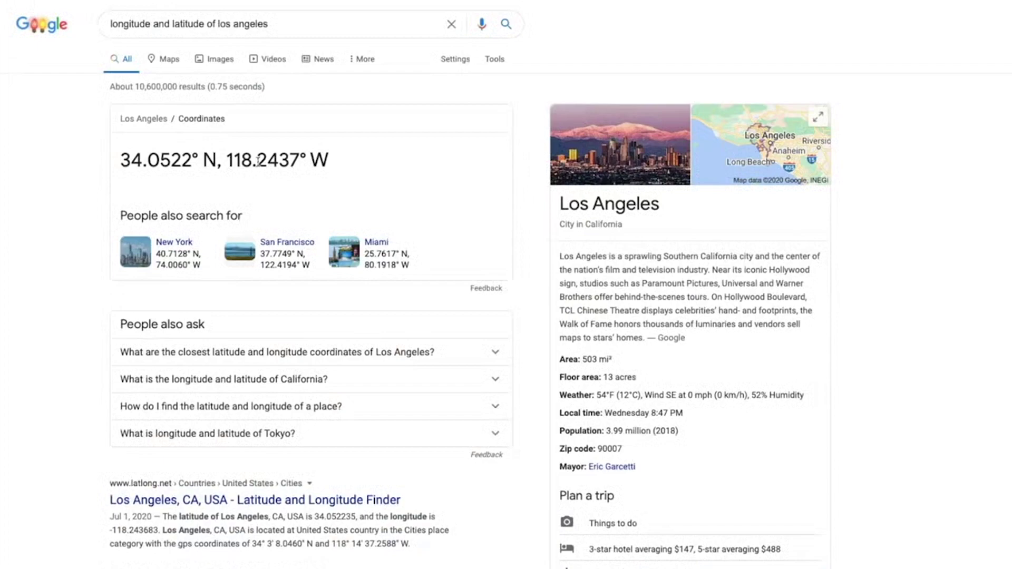
Replace the London location with latitude="34.0522" copied from the search result
{"action": "left_click_drag", "start_coordinate": [193, 159], "coordinate": [116, 161]}
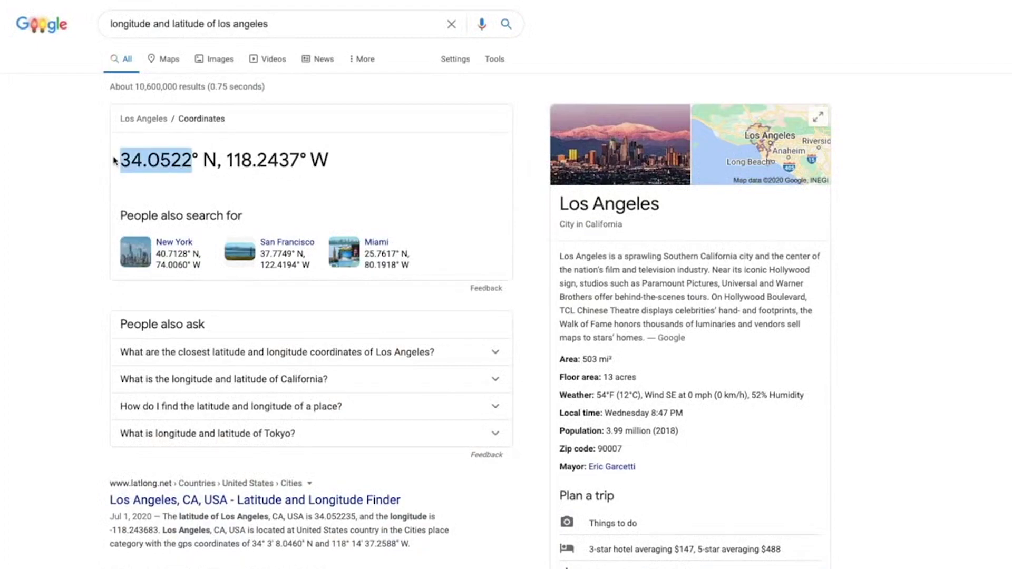
{"action": "key", "text": "ctrl+c"}
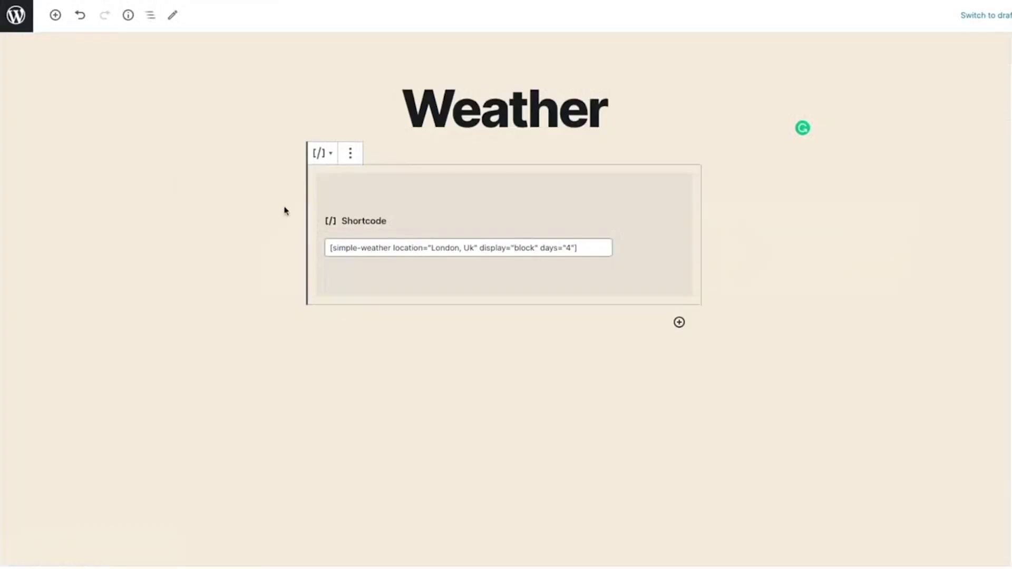
{"action": "left_click_drag", "start_coordinate": [394, 247], "coordinate": [479, 246]}
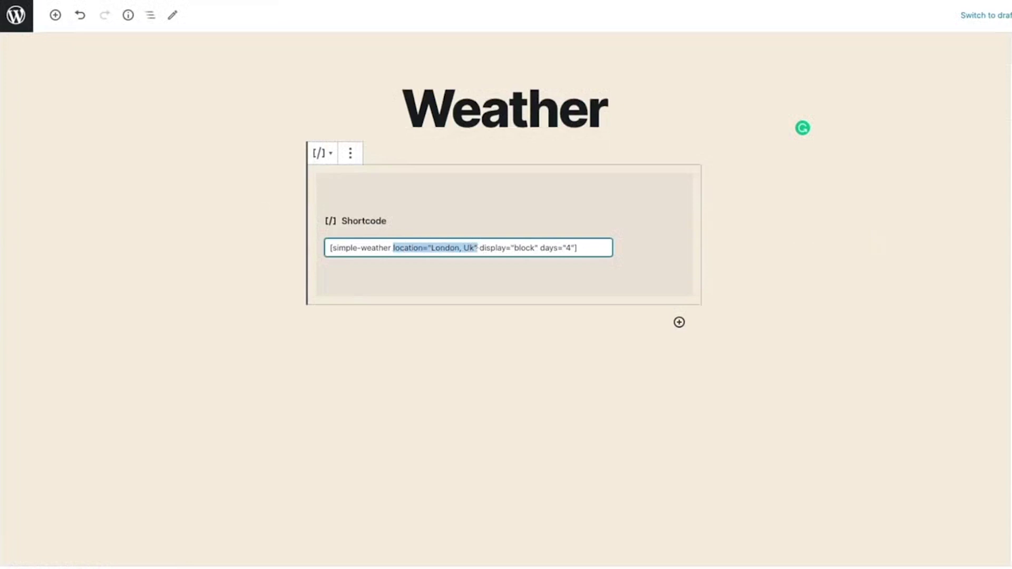
{"action": "key", "text": "BackSpace"}
{"action": "type", "text": "latitude=\""}
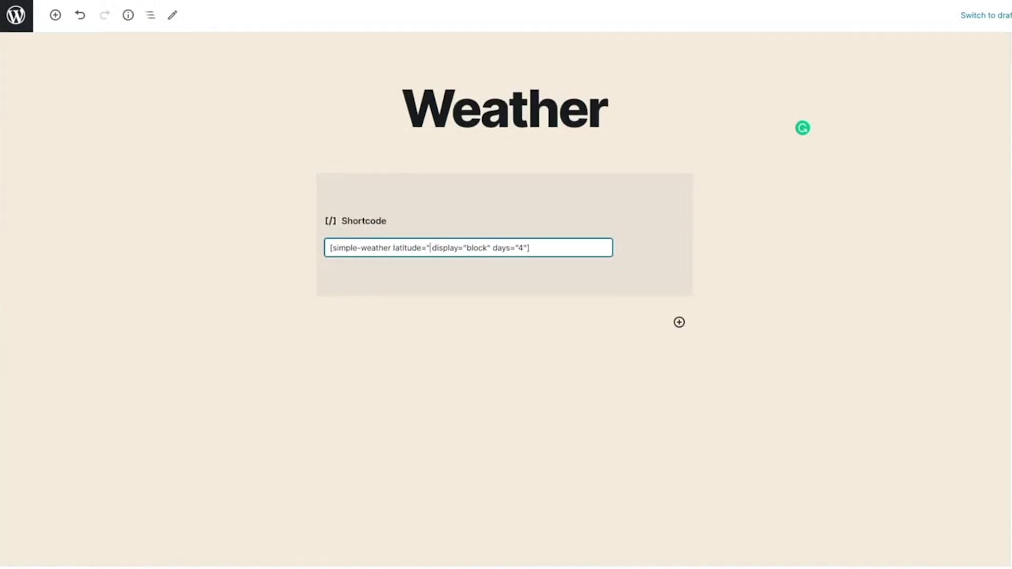
{"action": "key", "text": "ctrl+v"}
{"action": "type", "text": "\" "}
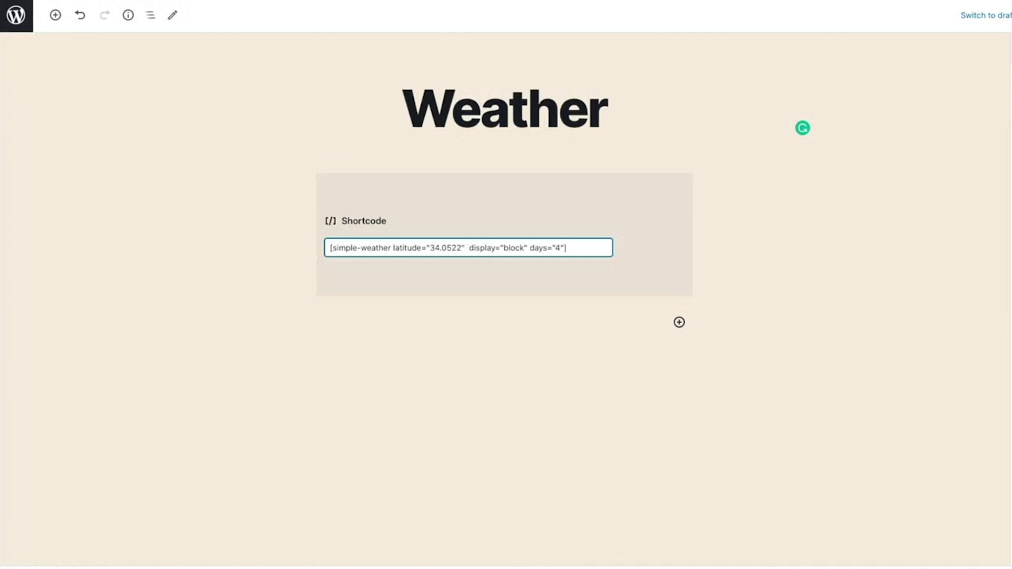
{"action": "type", "text": "longitude=\""}
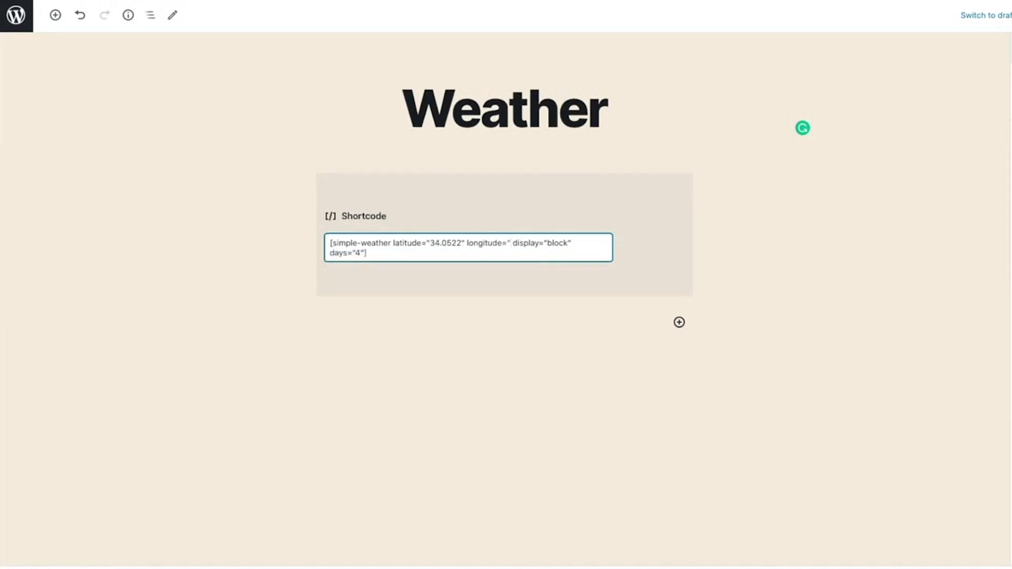
Add longitude="18.2437" from the search result to the shortcode and update the post
{"action": "key", "text": "ctrl+Tab"}
{"action": "left_click_drag", "start_coordinate": [233, 160], "coordinate": [294, 160]}
{"action": "key", "text": "ctrl+c"}
{"action": "key", "text": "ctrl+Tab"}
{"action": "key", "text": "ctrl+v"}
{"action": "key", "text": "ctrl+s"}
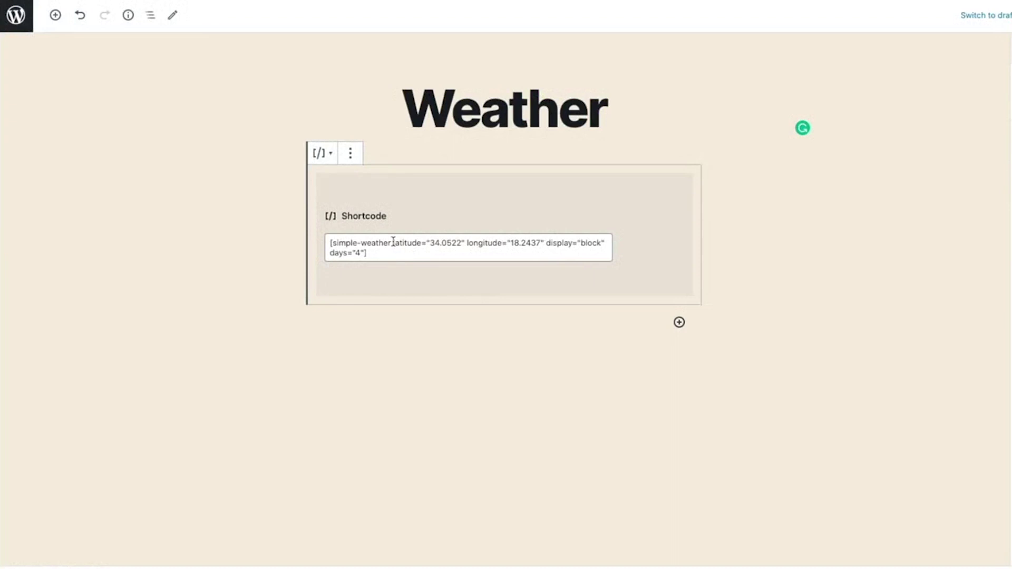
Replace the latitude and longitude attributes with location="auto"
{"action": "left_click_drag", "start_coordinate": [393, 243], "coordinate": [543, 244]}
{"action": "key", "text": "BackSpace"}
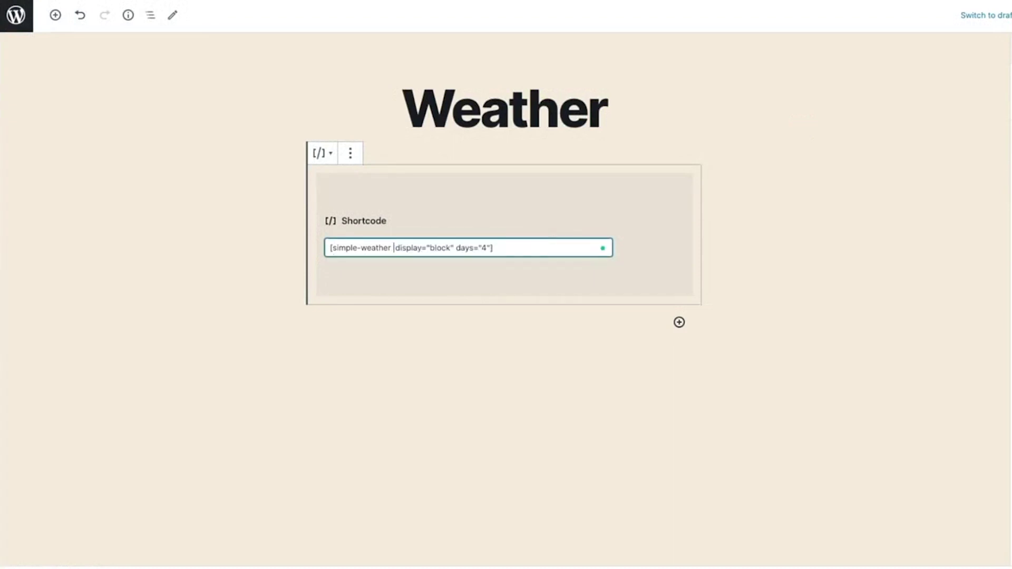
{"action": "type", "text": "location=\""}
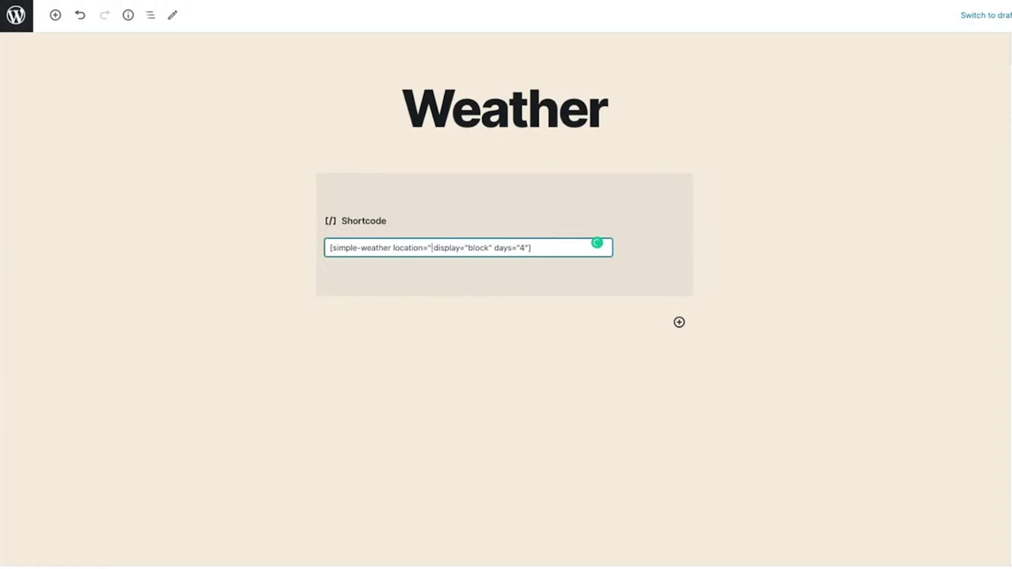
{"action": "type", "text": "auto"}
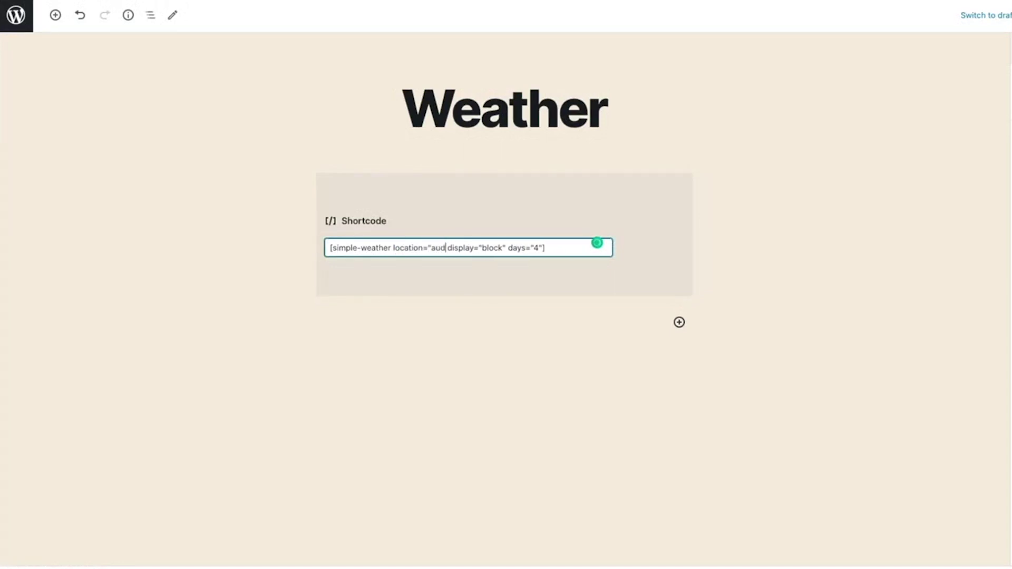
{"action": "type", "text": "\""}
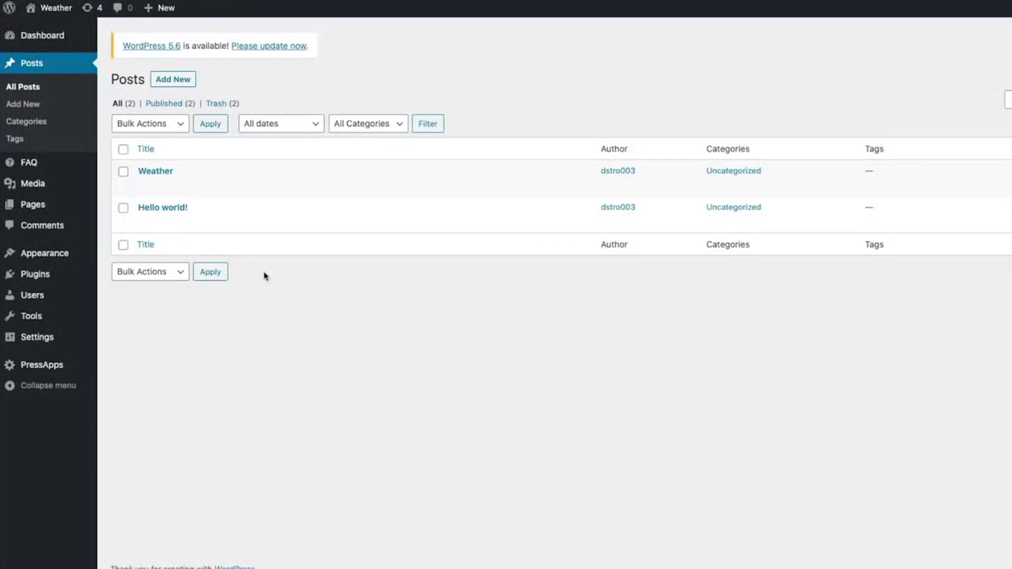
In the theme Customizer, open Widgets > Footer #1 and browse the widgets available to add
{"action": "mouse_move", "coordinate": [33, 254]}
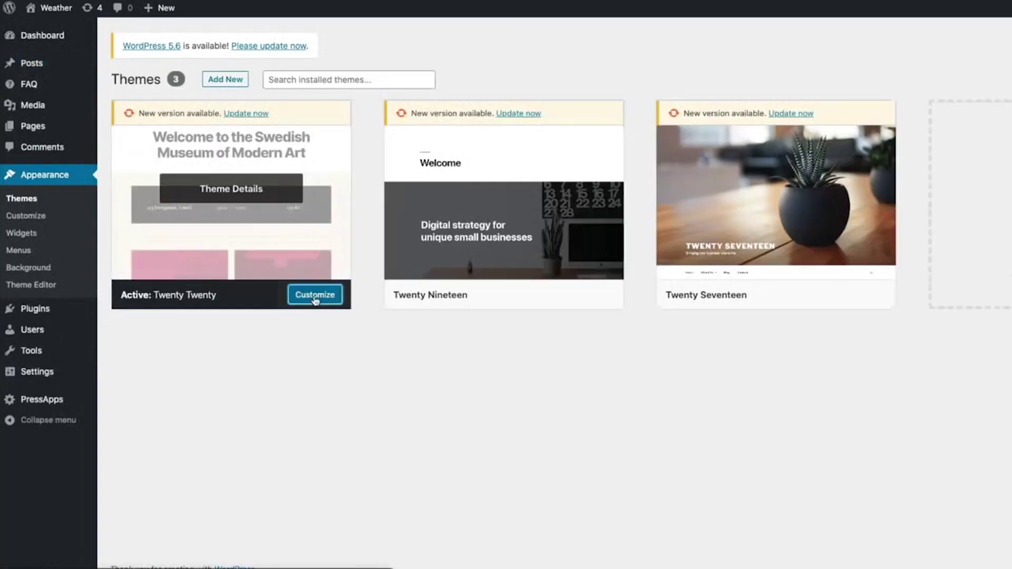
{"action": "left_click", "coordinate": [315, 295]}
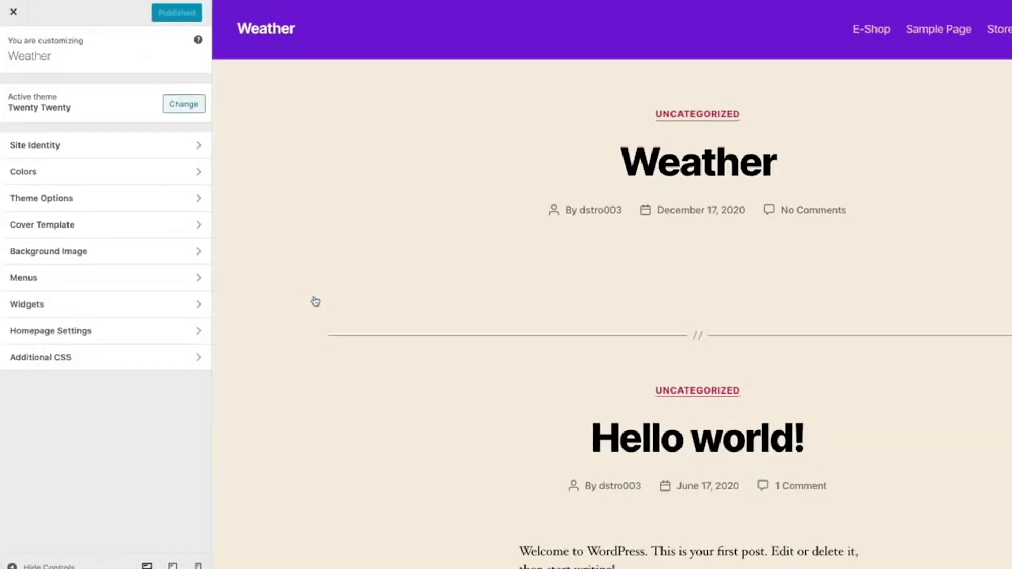
{"action": "left_click", "coordinate": [154, 304]}
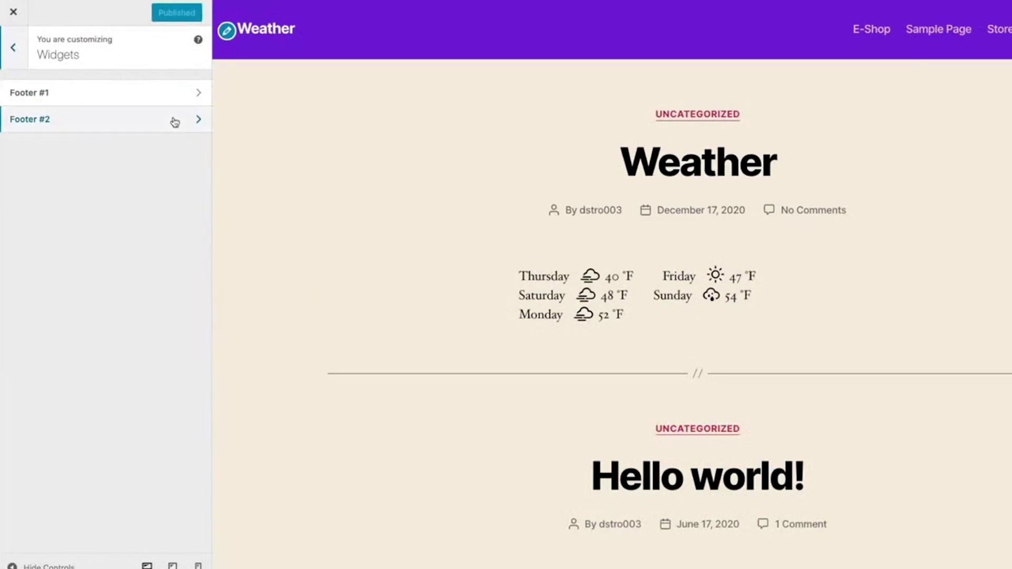
{"action": "left_click", "coordinate": [165, 93]}
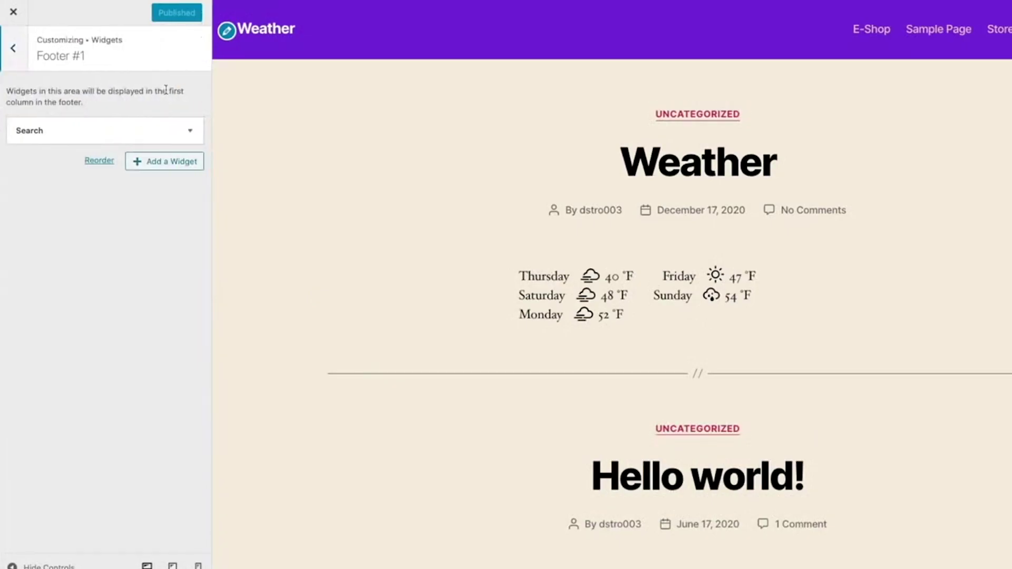
{"action": "left_click", "coordinate": [176, 162]}
{"action": "scroll", "coordinate": [250, 195], "scroll_direction": "down", "scroll_amount": 4}
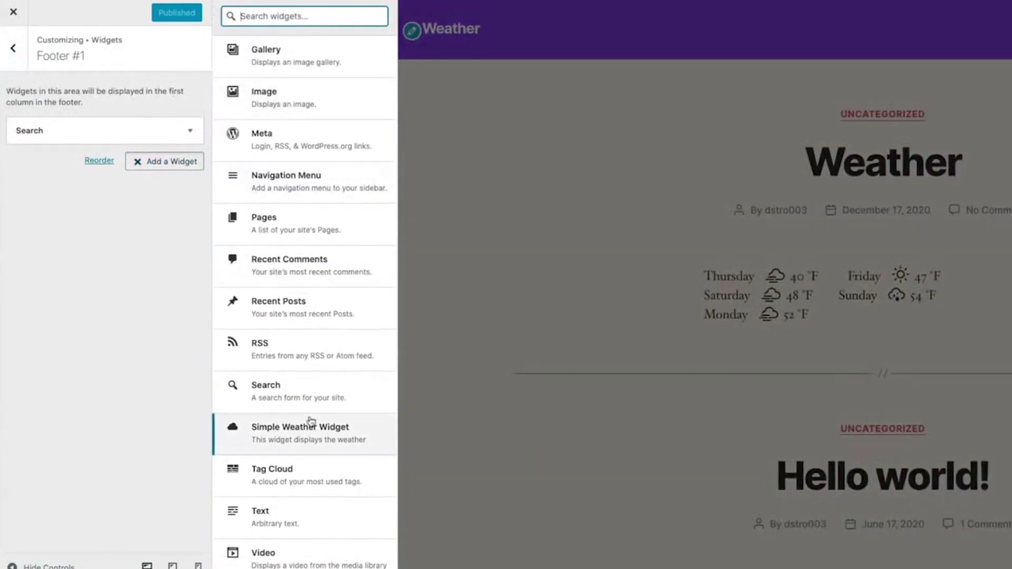
Add a Simple Weather Widget to Footer #1 titled Weather, using Open Weather Map for London, Uk
{"action": "left_click", "coordinate": [301, 428]}
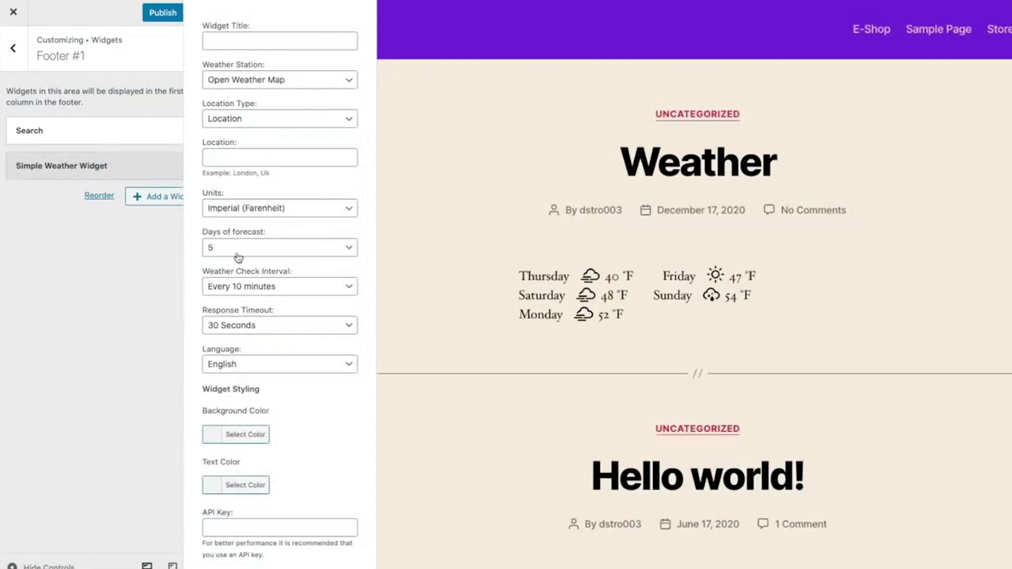
{"action": "left_click", "coordinate": [304, 42]}
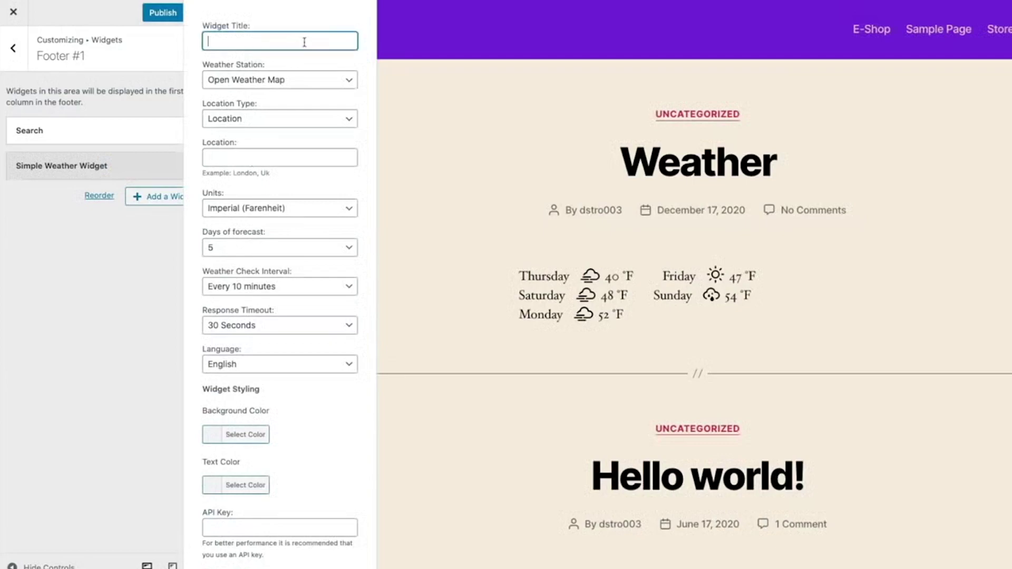
{"action": "type", "text": "Weather"}
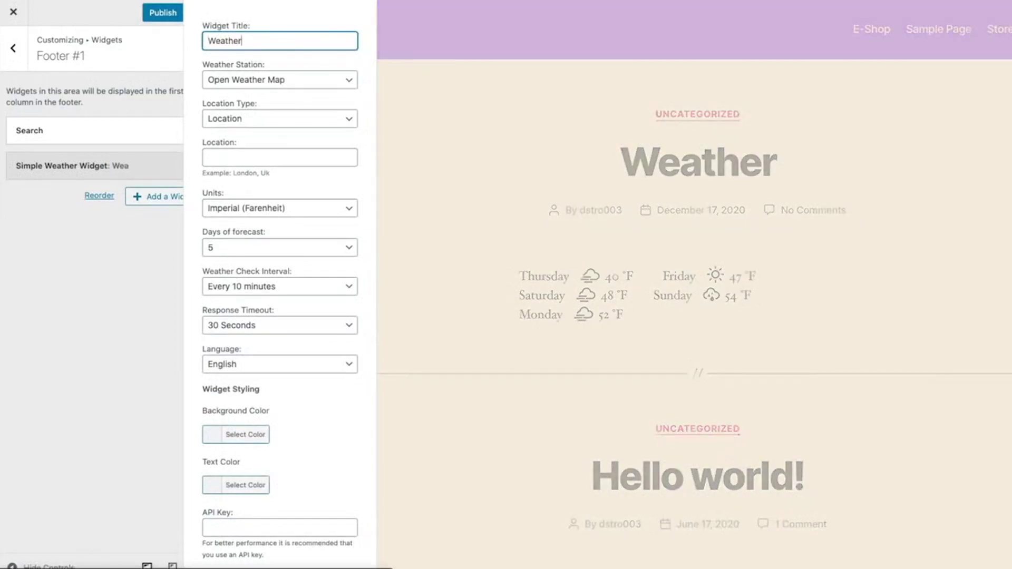
{"action": "left_click", "coordinate": [293, 78]}
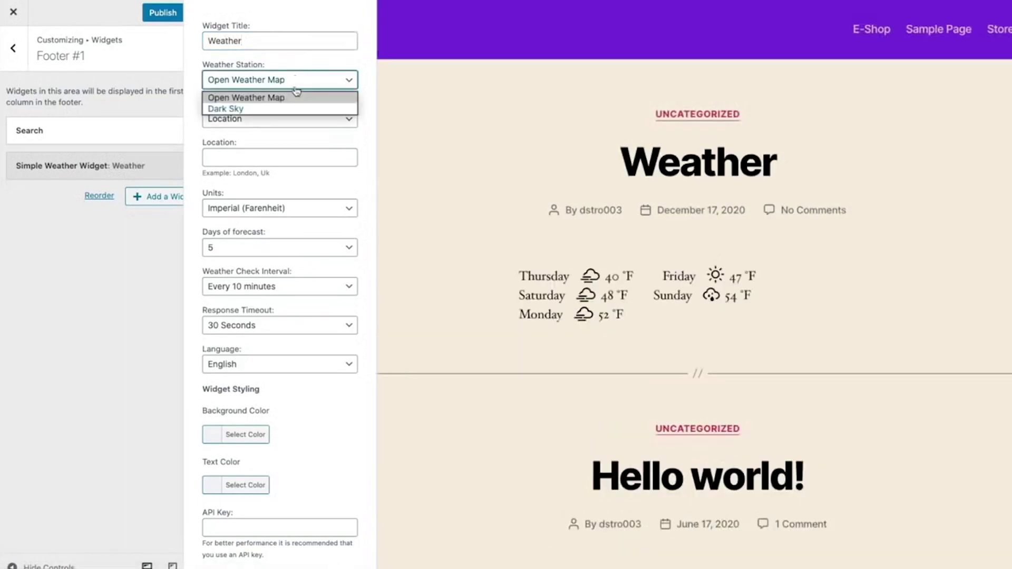
{"action": "left_click", "coordinate": [291, 98]}
{"action": "left_click", "coordinate": [290, 121]}
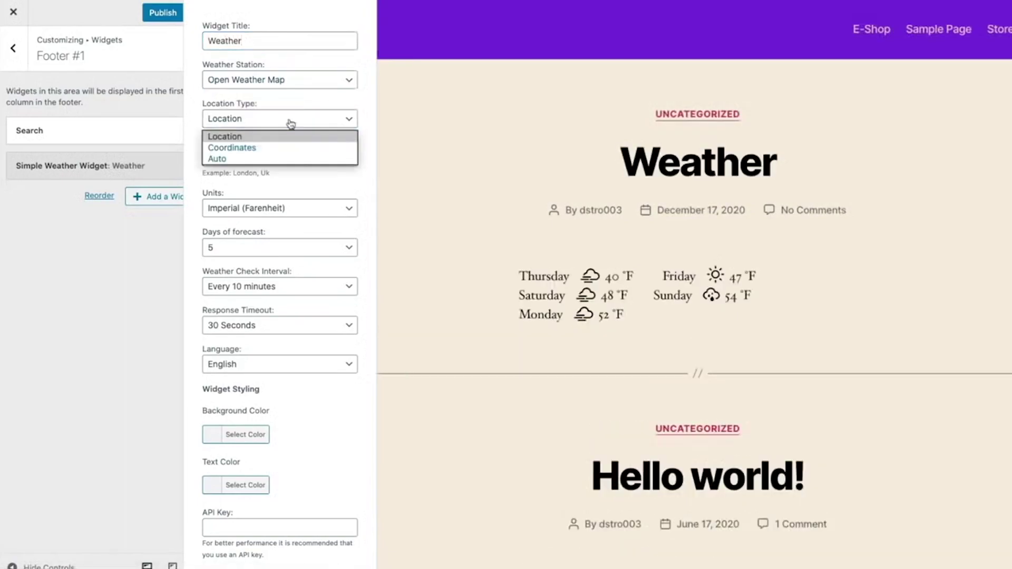
{"action": "left_click", "coordinate": [264, 148]}
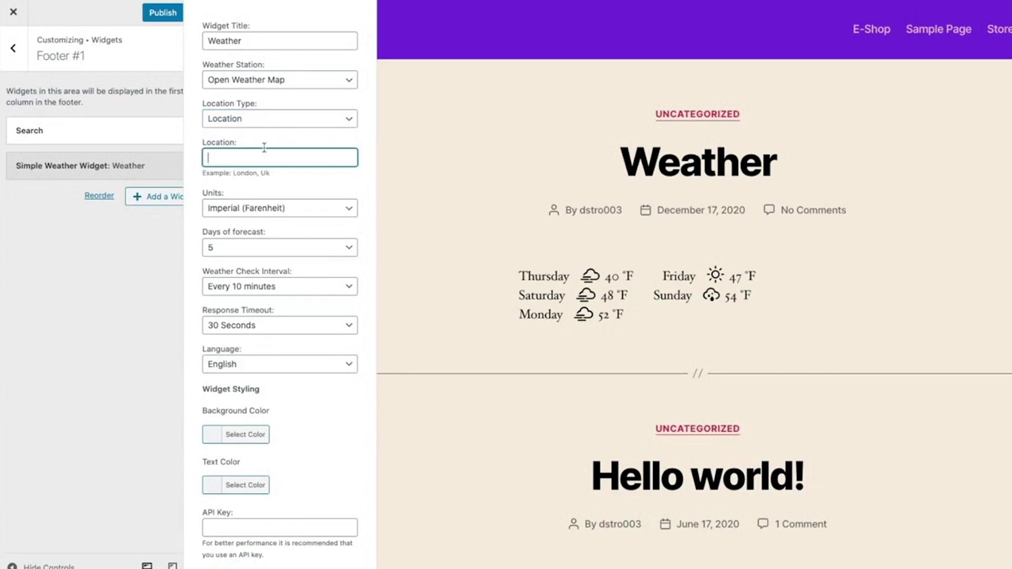
{"action": "type", "text": "London, Uk"}
Set the widget to Metric (Celsius), 6 forecast days, refresh on each page load, English
{"action": "left_click", "coordinate": [276, 208]}
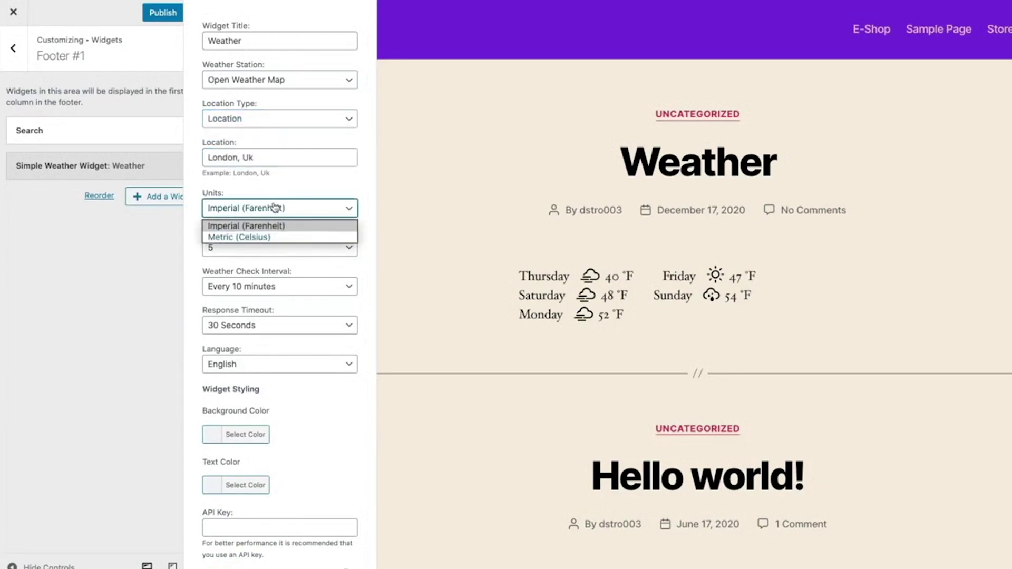
{"action": "left_click", "coordinate": [268, 238]}
{"action": "left_click", "coordinate": [347, 250]}
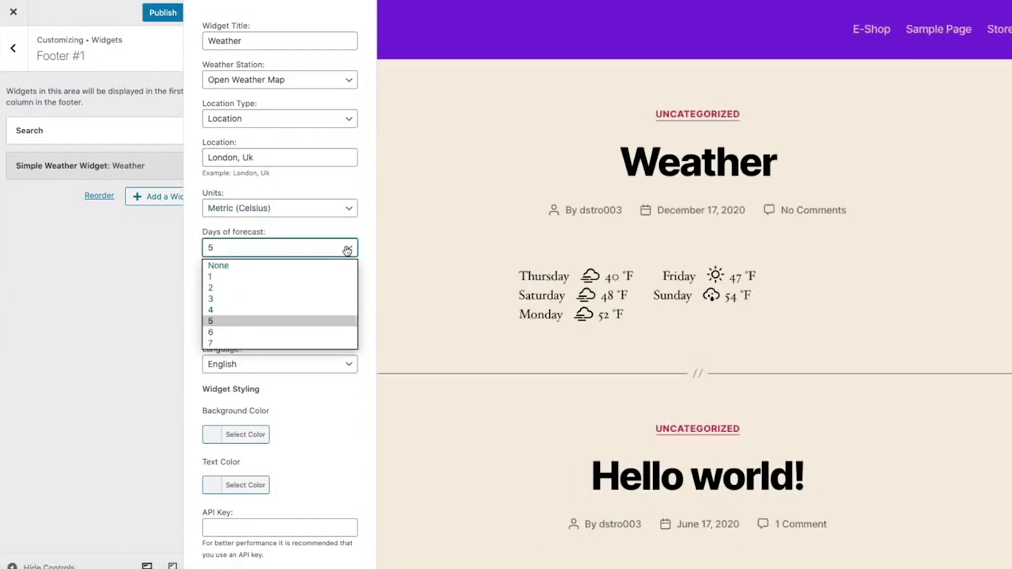
{"action": "left_click", "coordinate": [283, 331]}
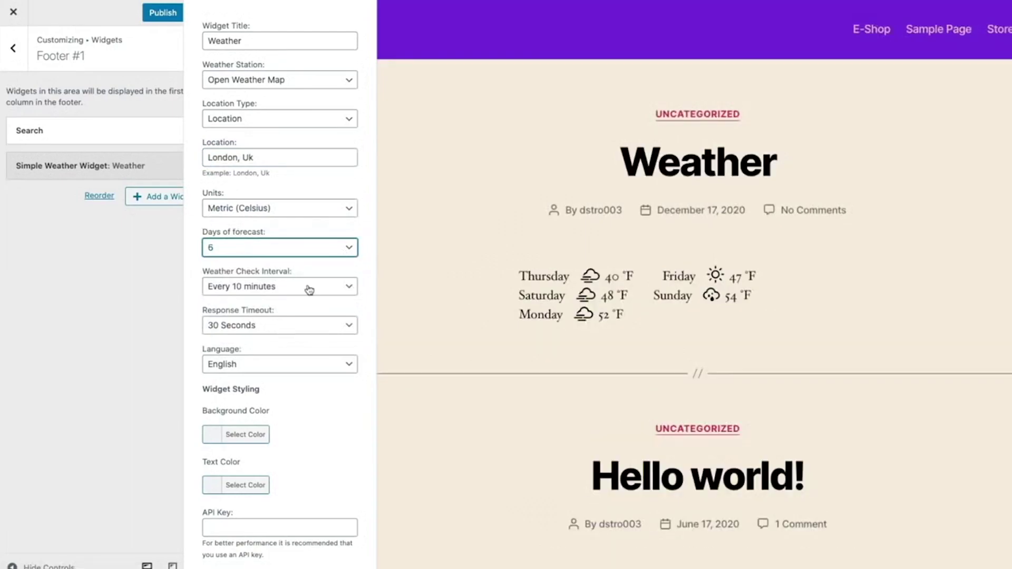
{"action": "left_click", "coordinate": [309, 290]}
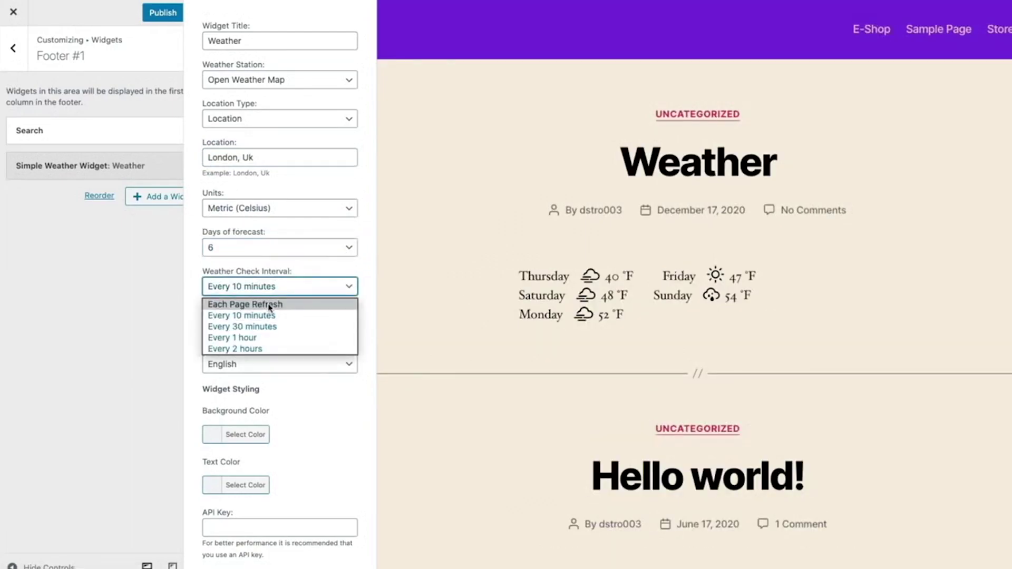
{"action": "left_click", "coordinate": [288, 302]}
{"action": "scroll", "coordinate": [289, 302], "scroll_direction": "down", "scroll_amount": 1}
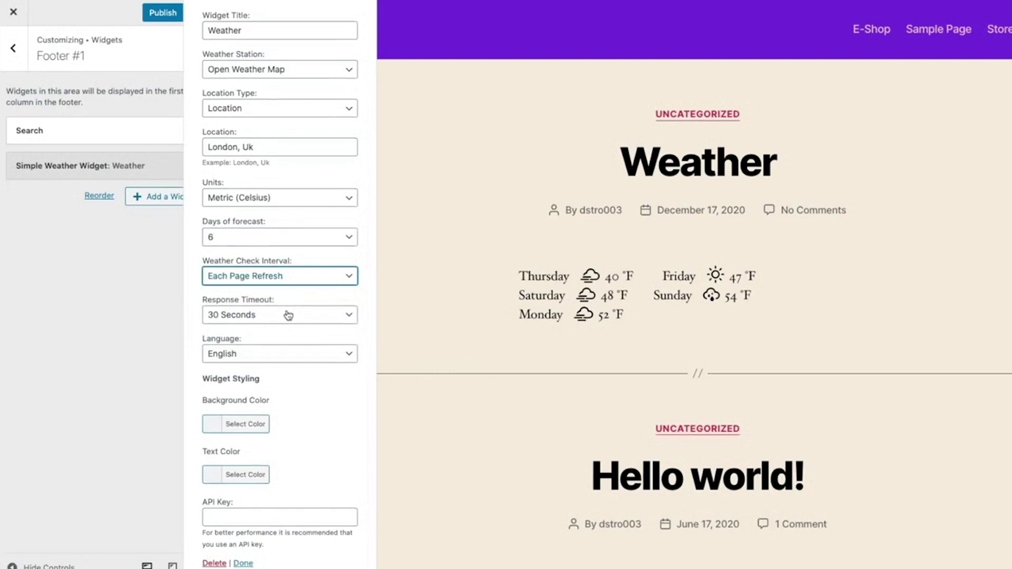
{"action": "left_click", "coordinate": [265, 354]}
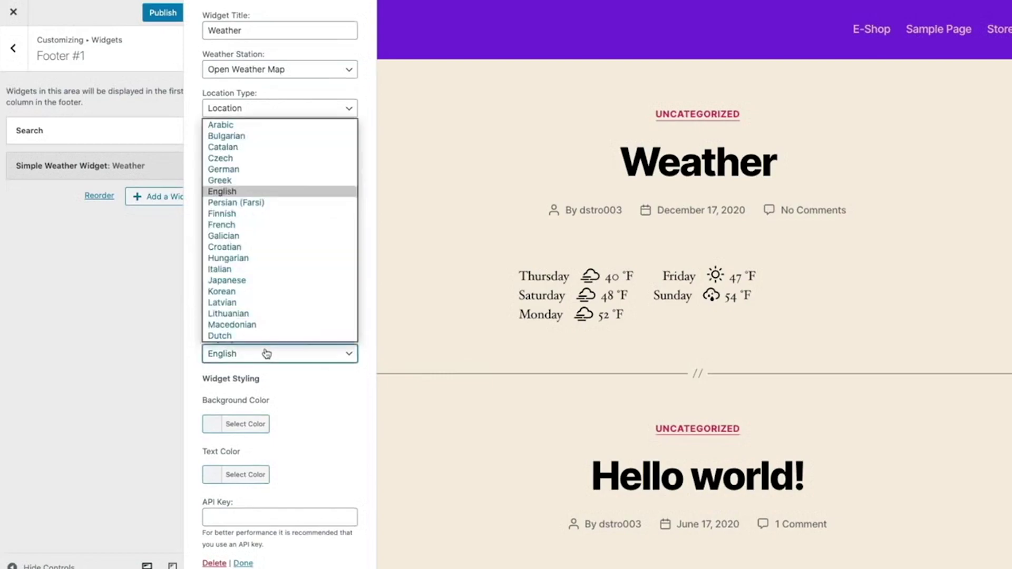
{"action": "scroll", "coordinate": [267, 323], "scroll_direction": "down", "scroll_amount": 3}
{"action": "scroll", "coordinate": [266, 324], "scroll_direction": "down", "scroll_amount": 3}
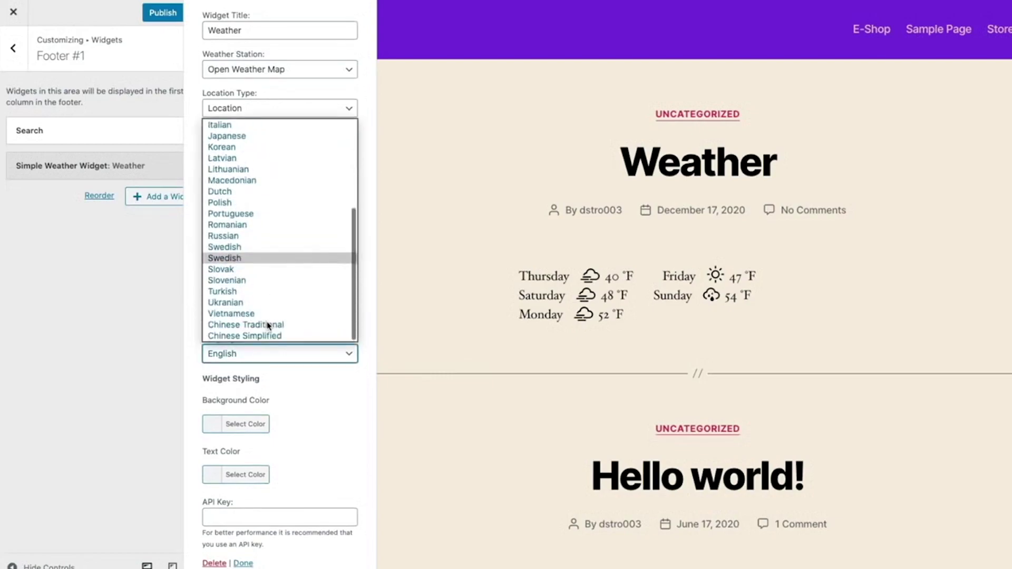
{"action": "left_click", "coordinate": [301, 383]}
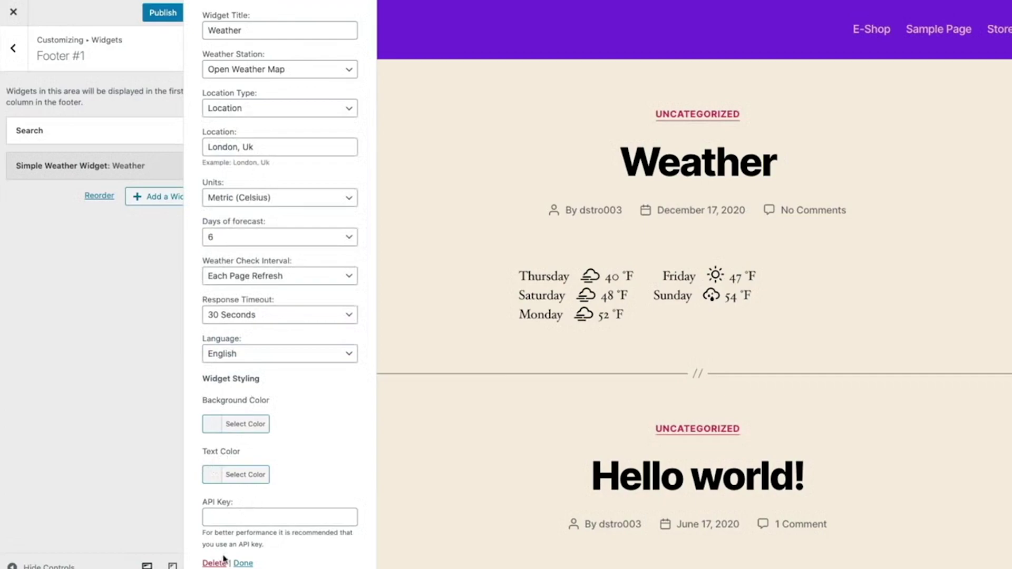
{"action": "left_click", "coordinate": [242, 564]}
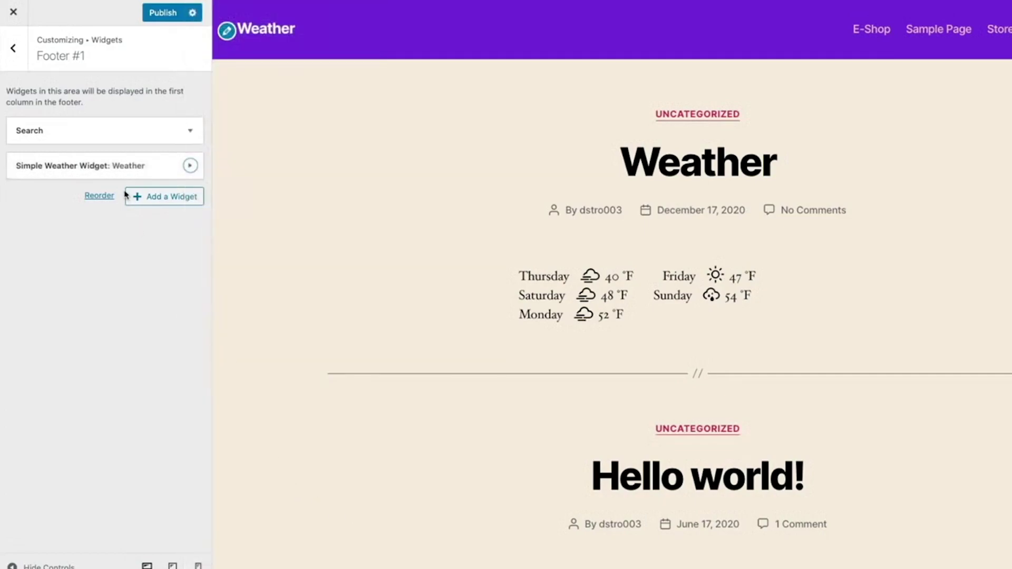
Scroll the site preview to the footer to check the Weather widget's 7° Celsius forecast
{"action": "scroll", "coordinate": [368, 312], "scroll_direction": "down", "scroll_amount": 6}
{"action": "scroll", "coordinate": [371, 307], "scroll_direction": "down", "scroll_amount": 4}
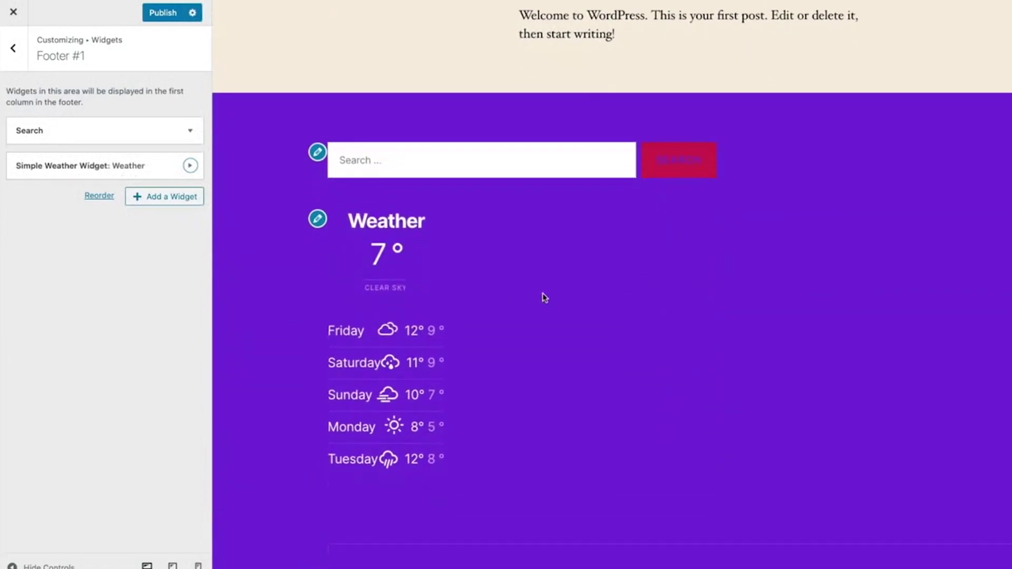
{"action": "scroll", "coordinate": [542, 296], "scroll_direction": "down", "scroll_amount": 1}
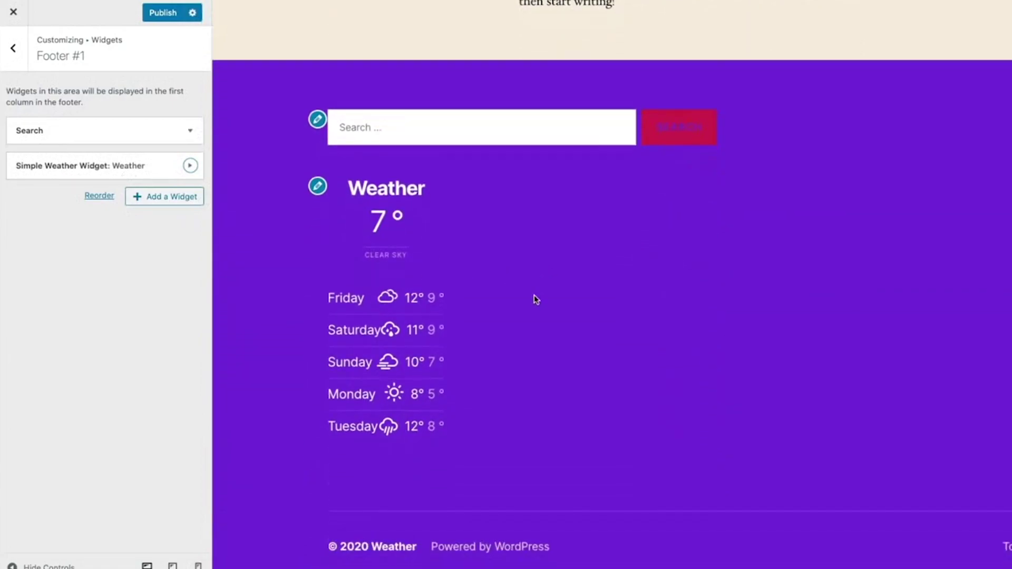